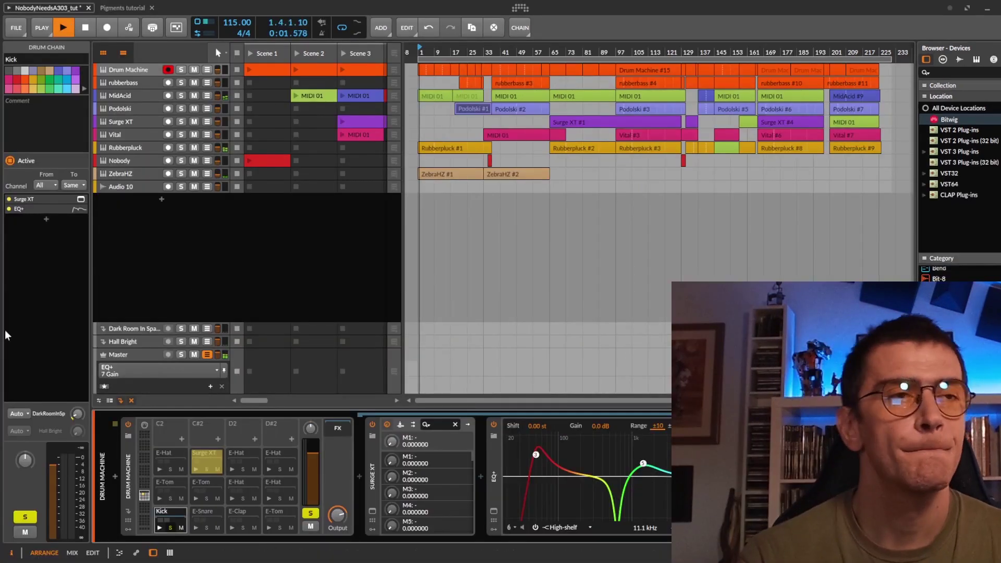
Open the MidAcid track's Vital synth and move its window down clear of the track list
click(129, 86)
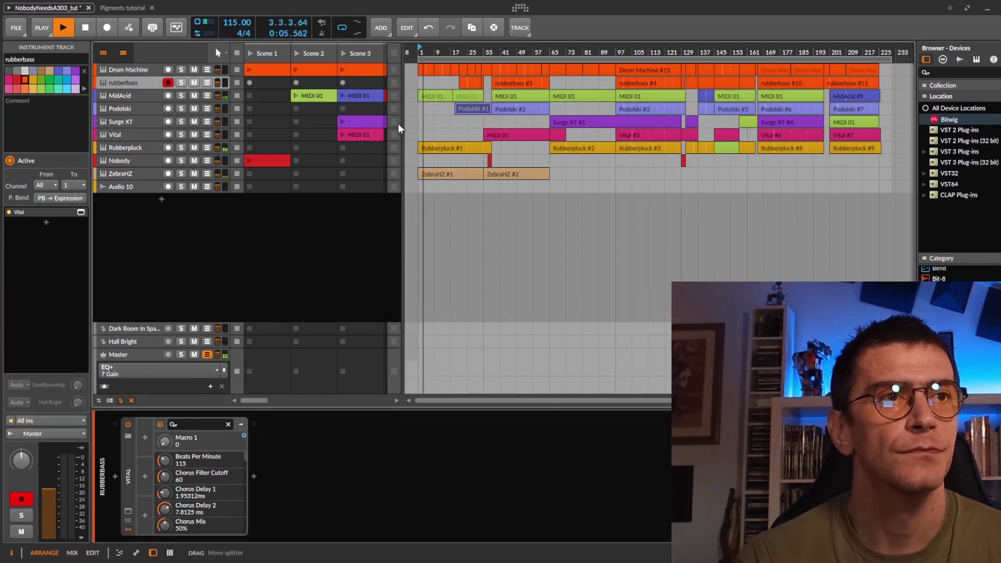
click(131, 98)
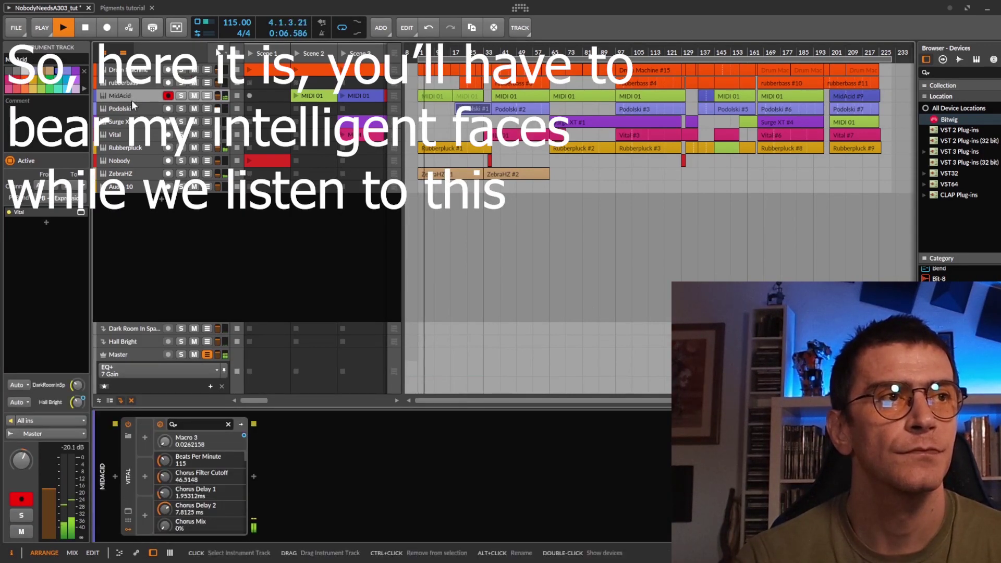
click(129, 511)
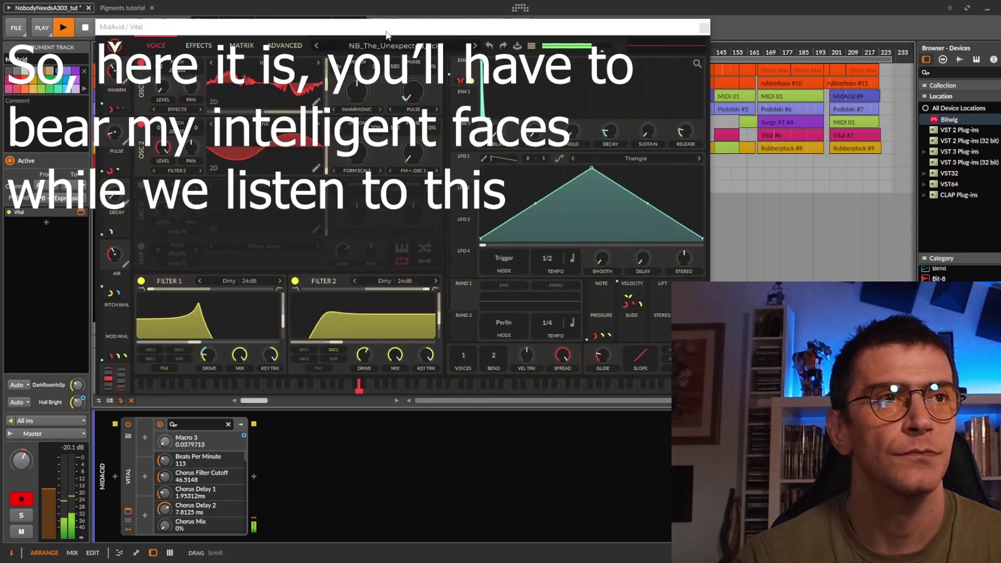
drag(380, 30, 330, 58)
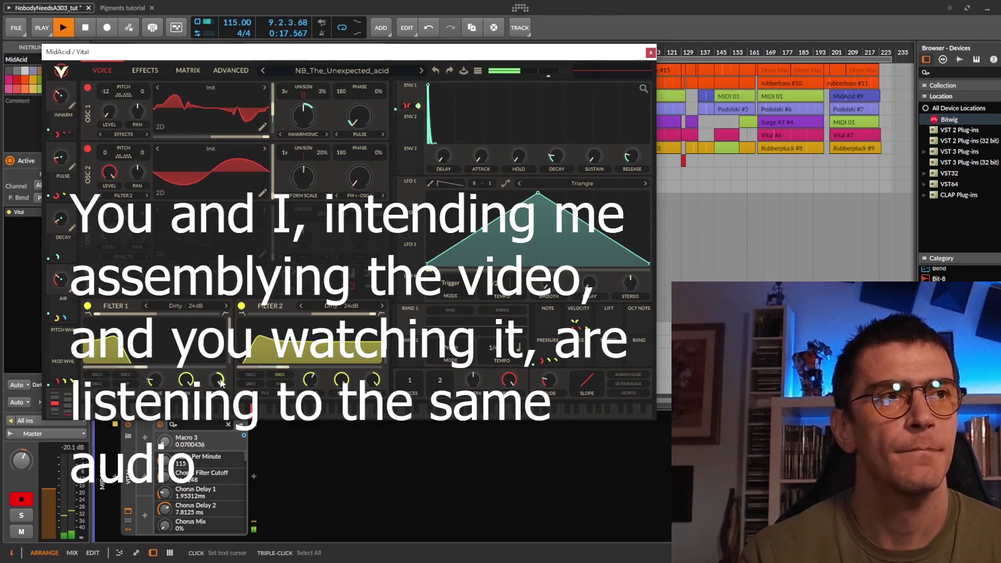
drag(236, 52, 235, 395)
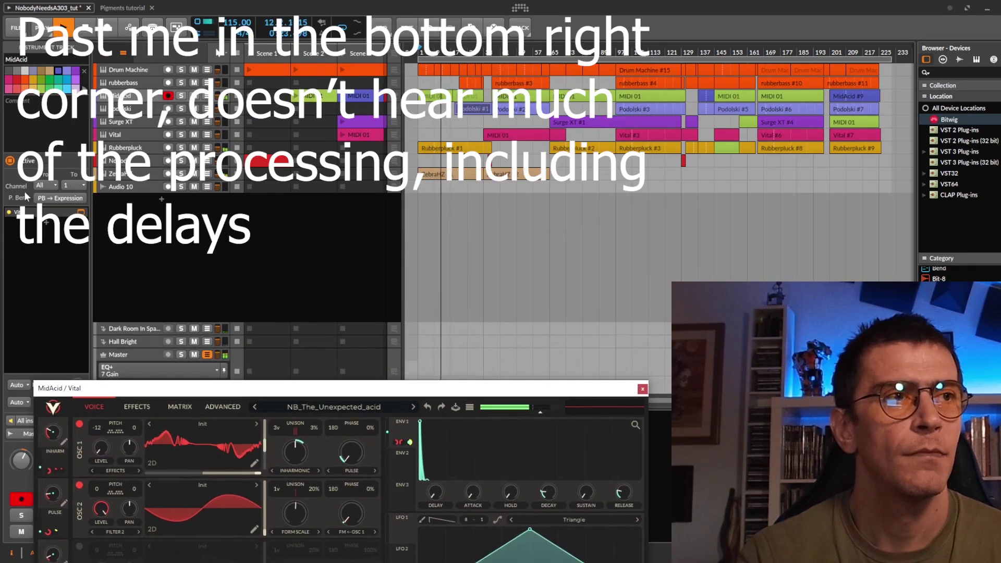
Close MidAcid's Vital window, then open the Rubberpluck track's Vital synth and place it below the upper track rows
click(125, 96)
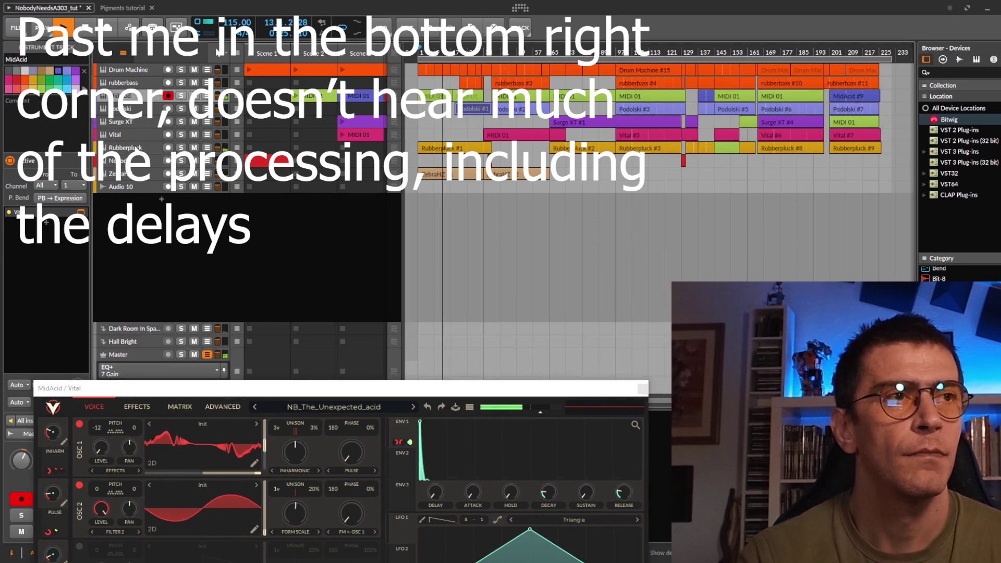
click(136, 148)
click(641, 390)
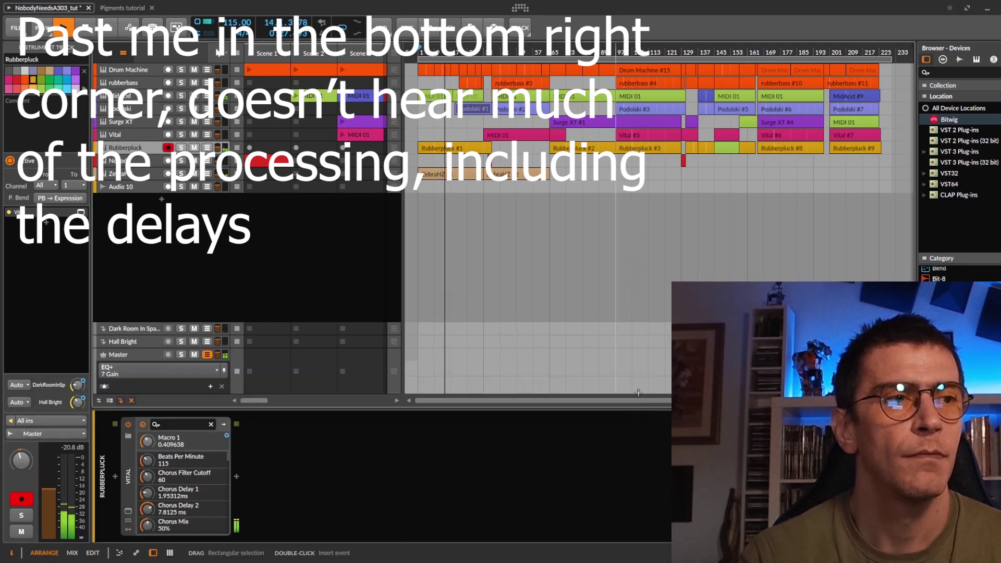
click(128, 511)
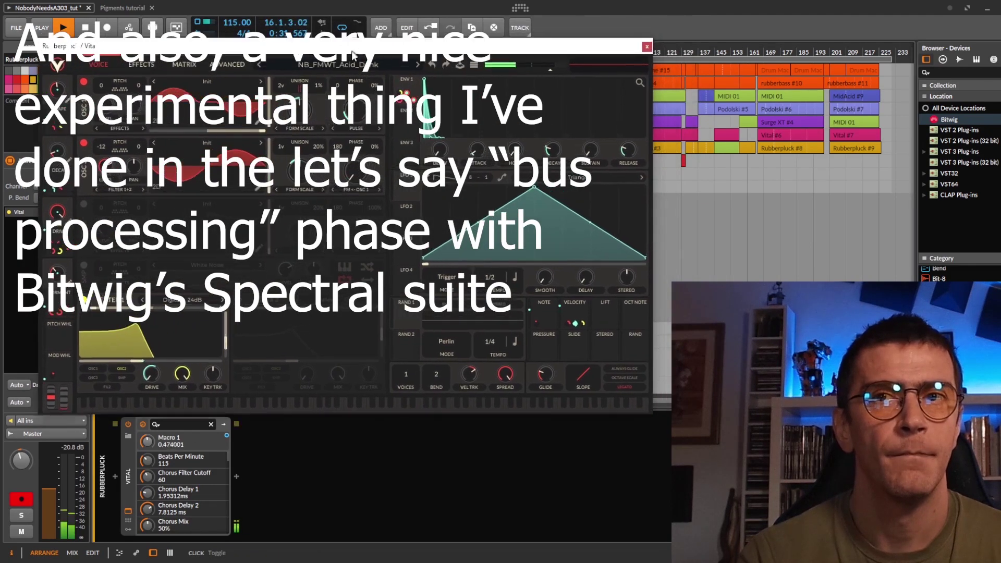
drag(353, 55, 338, 94)
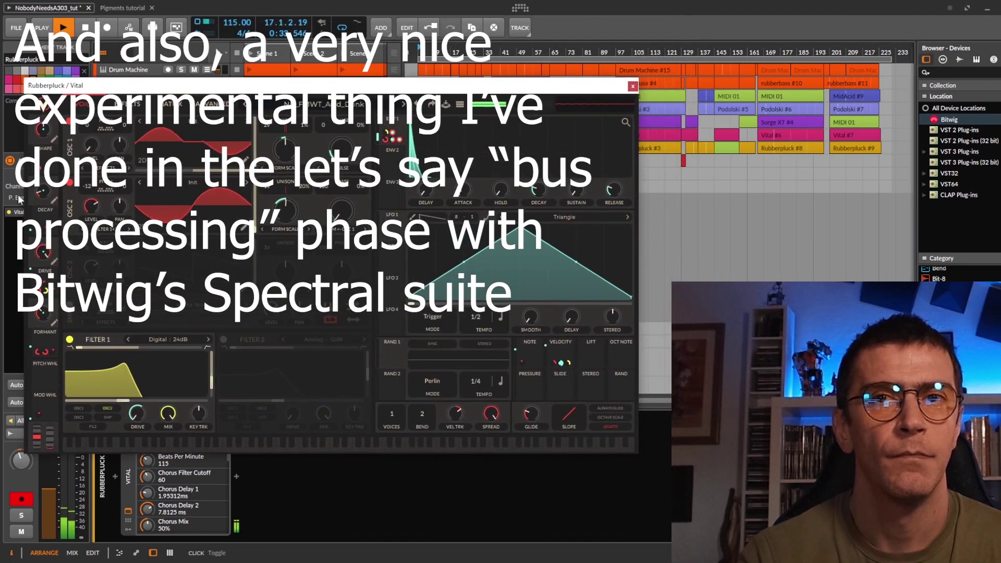
drag(182, 92, 163, 185)
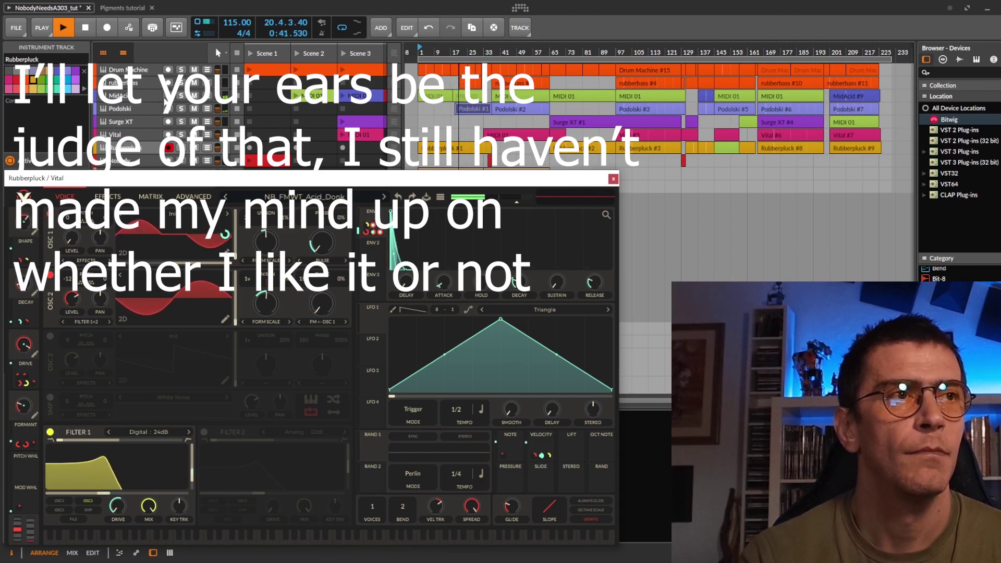
Open the rubberbass track's Vital synth below the upper tracks and close Rubberpluck's Vital window
click(149, 84)
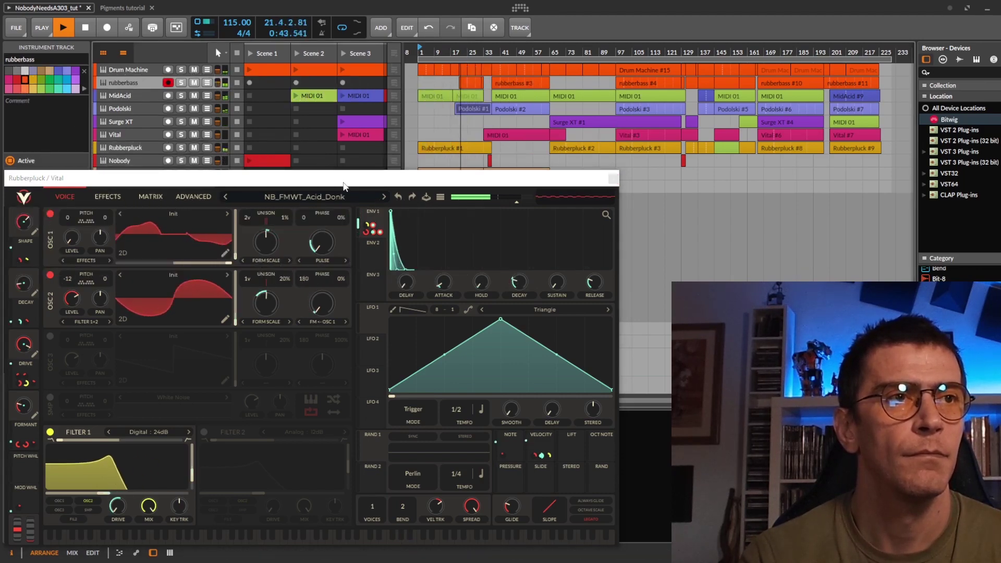
drag(344, 186, 721, 17)
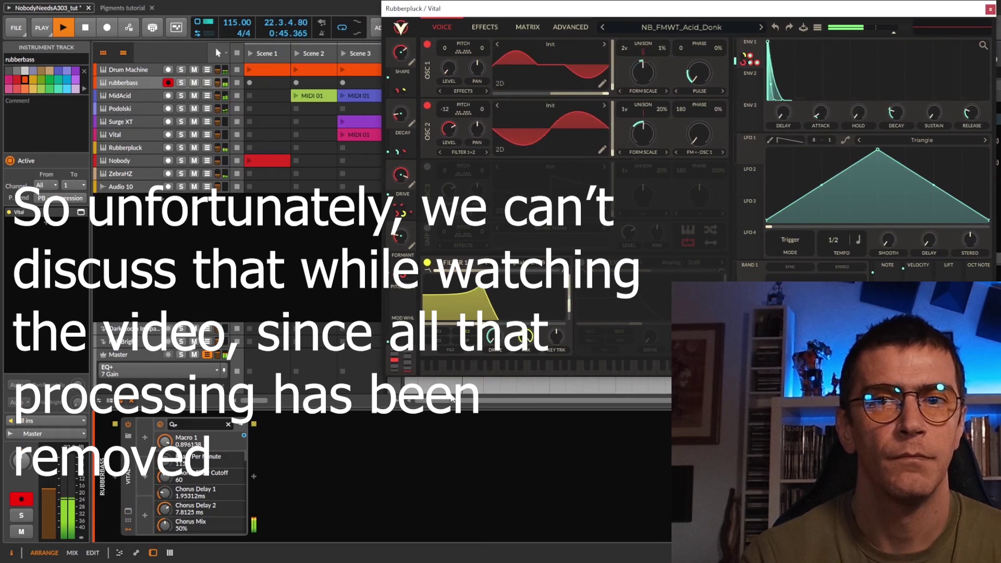
click(127, 513)
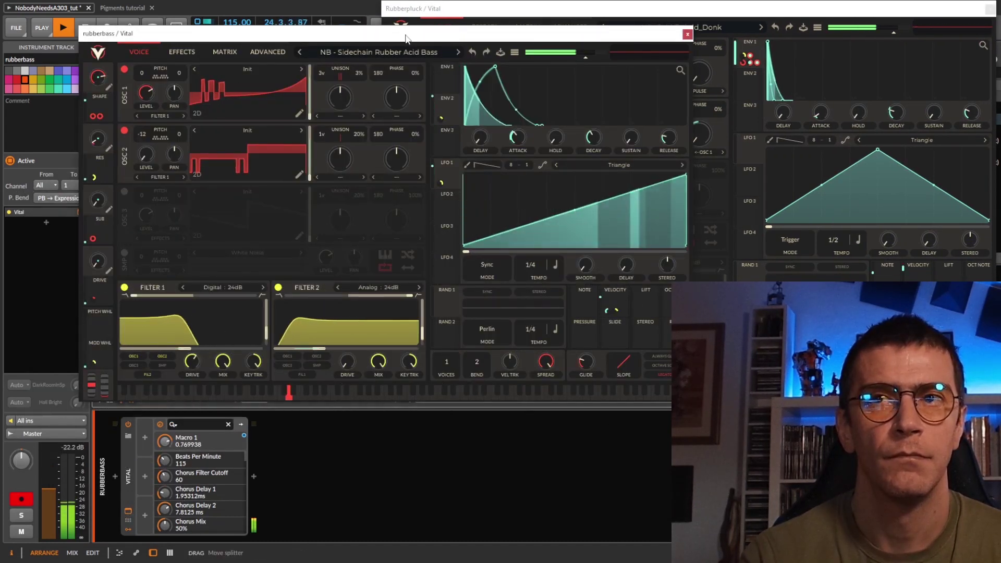
drag(405, 38, 331, 165)
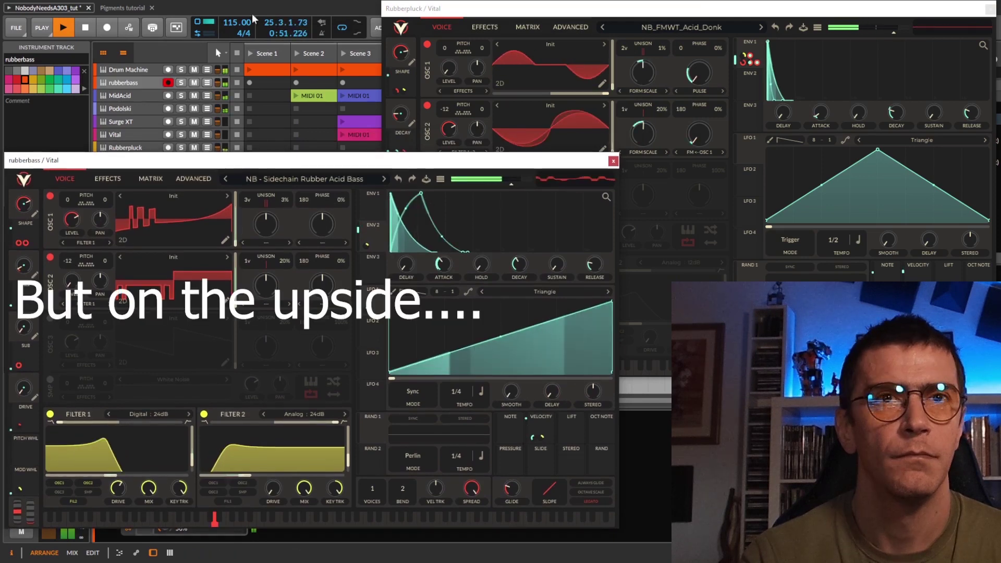
click(990, 10)
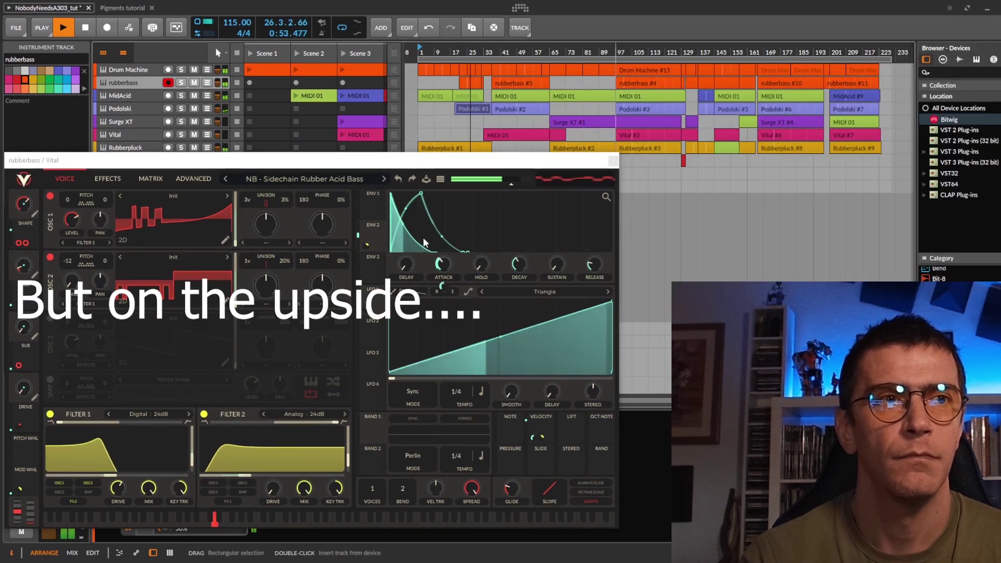
Move rubberbass's Vital window down to uncover the arrangement tracks, then close it
drag(313, 160, 351, 142)
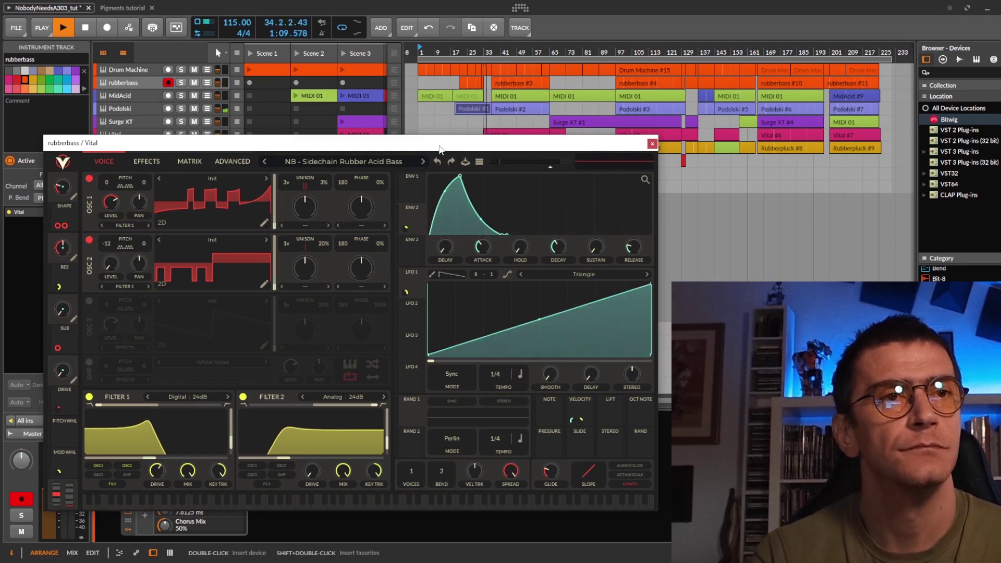
drag(439, 150, 401, 308)
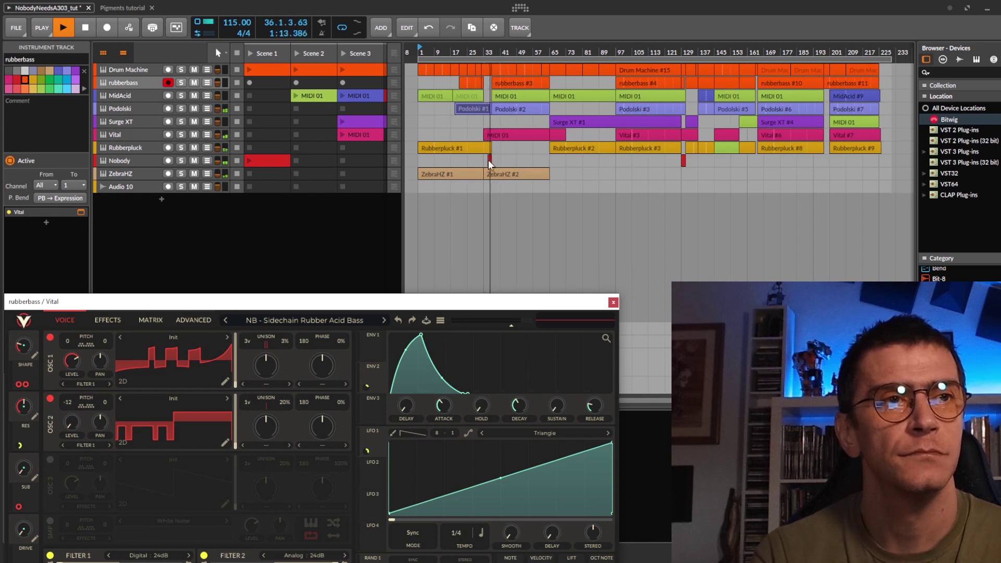
click(613, 303)
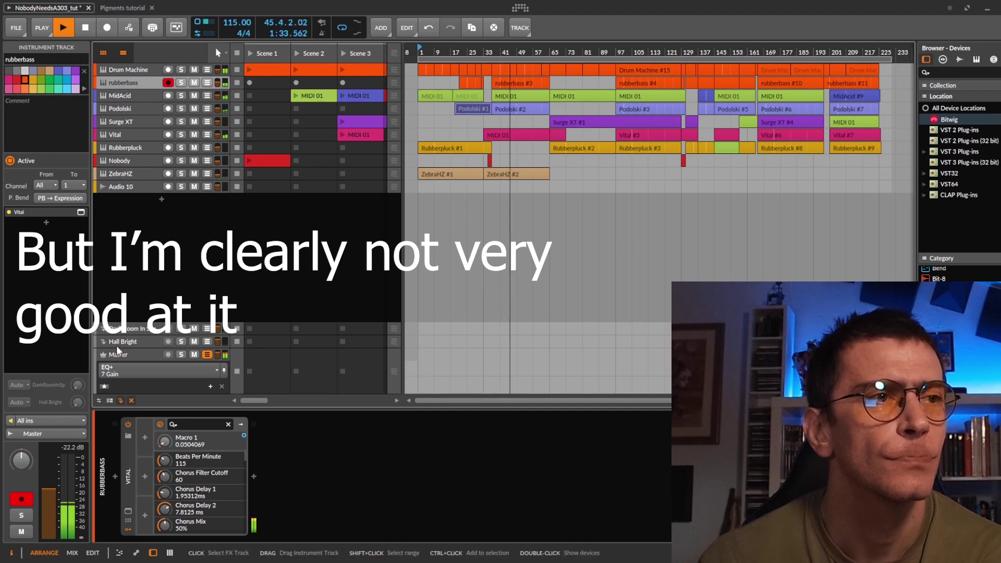
Enlarge the track rows, then view the Surge XT patch on the Drum Machine's Kick pad and close it
click(110, 400)
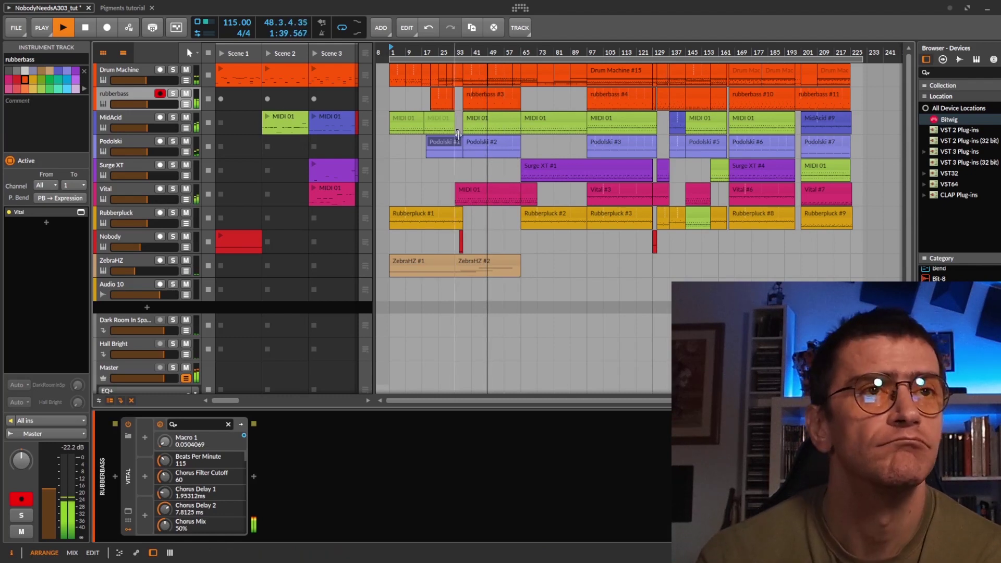
click(133, 78)
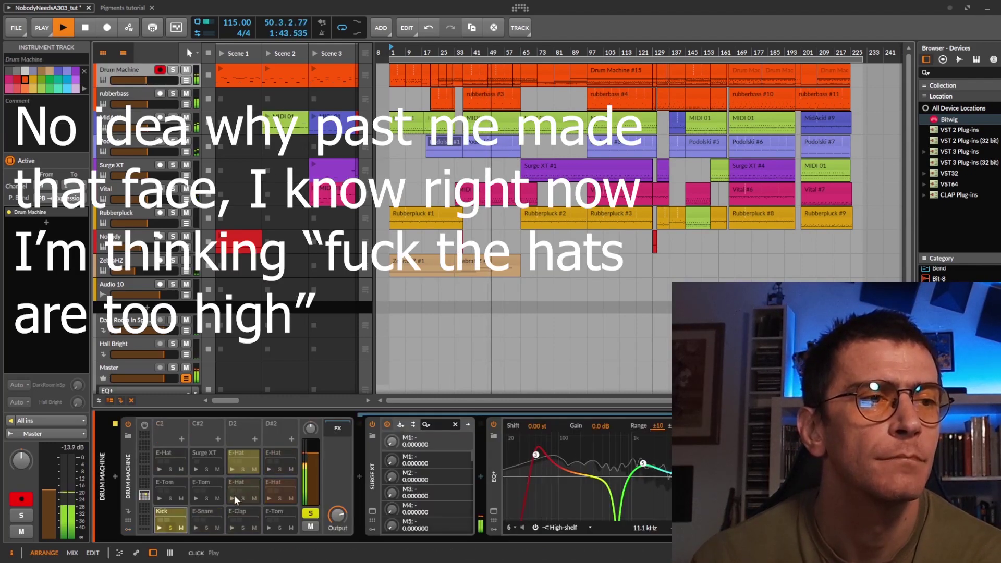
click(330, 528)
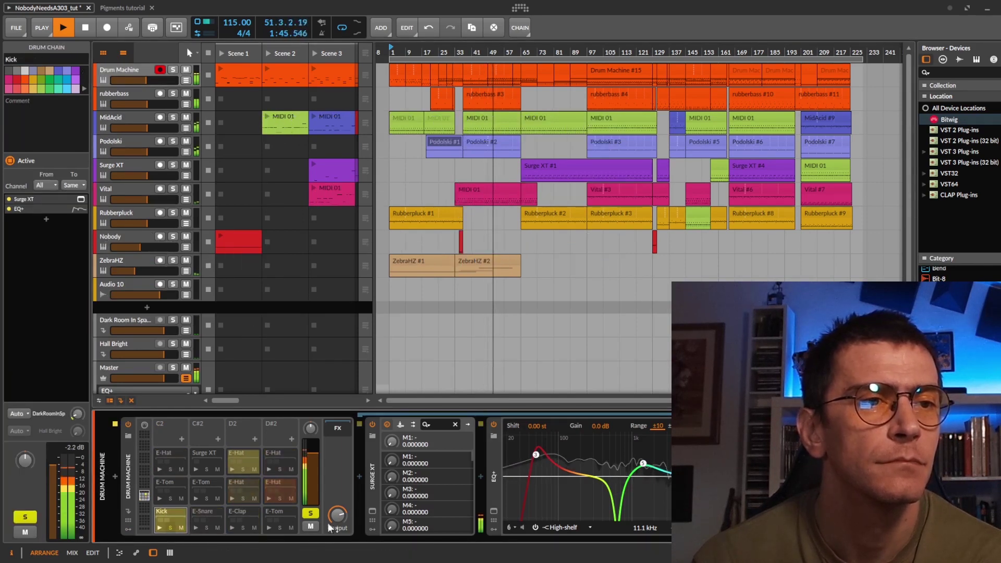
click(372, 512)
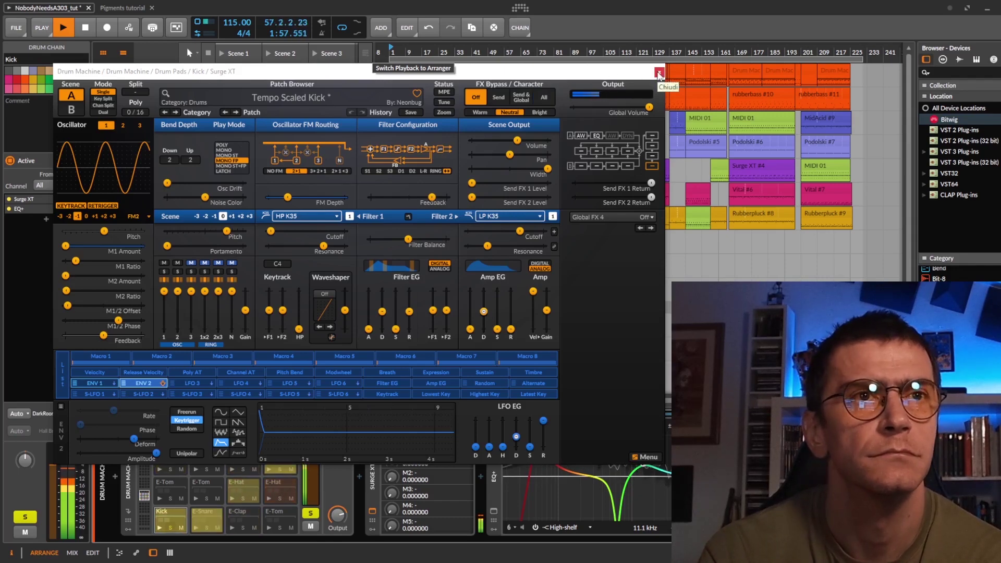
drag(574, 68, 473, 6)
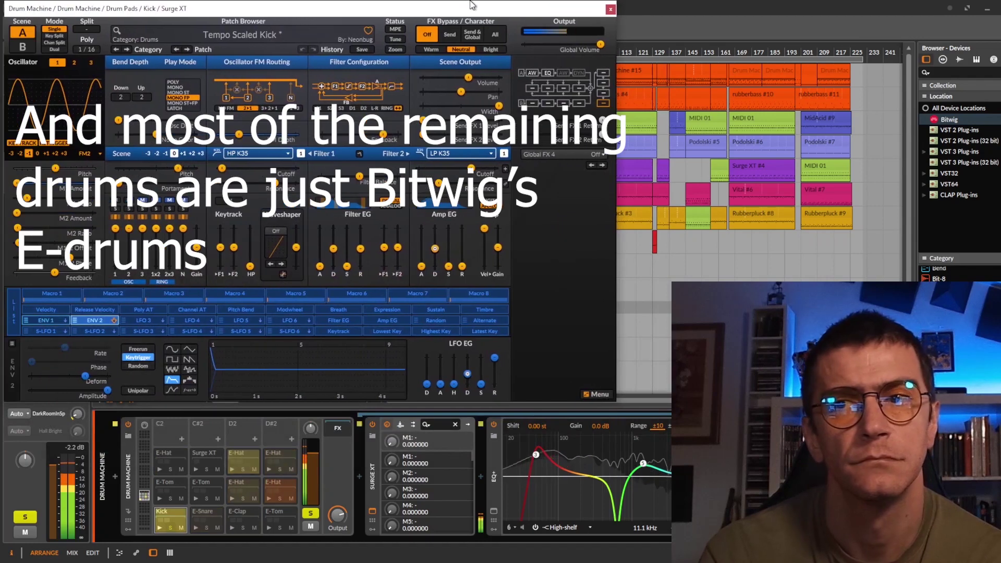
click(610, 10)
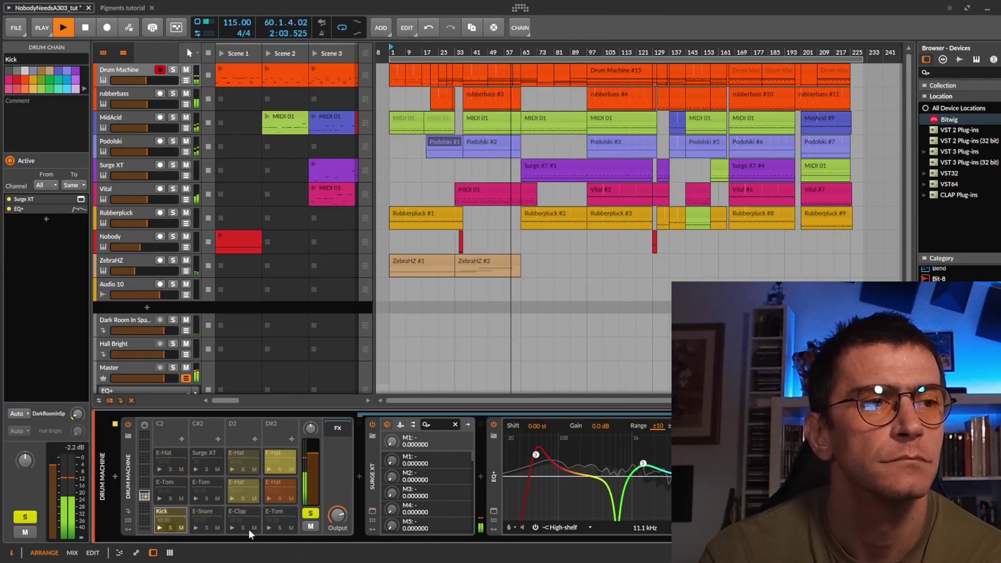
Examine the device chains of the Drum Machine's E-Snare, E-Clap, E-Hat and E-Tom pads
click(211, 513)
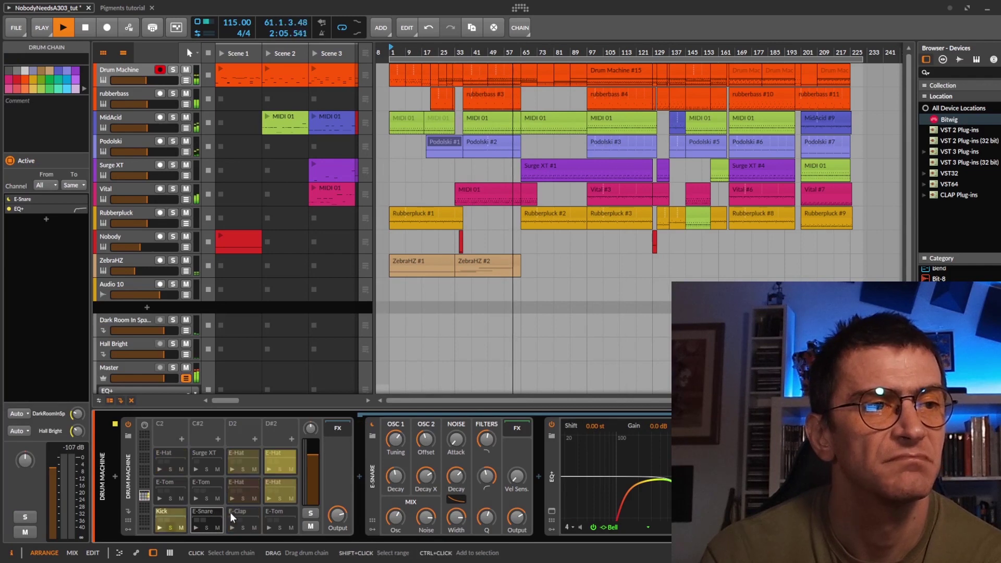
click(237, 512)
click(255, 489)
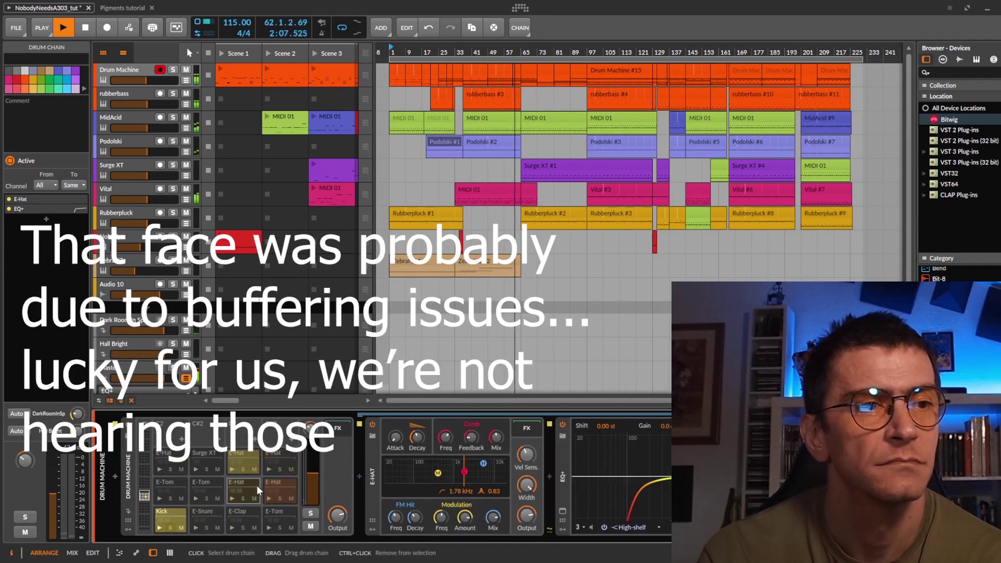
click(274, 490)
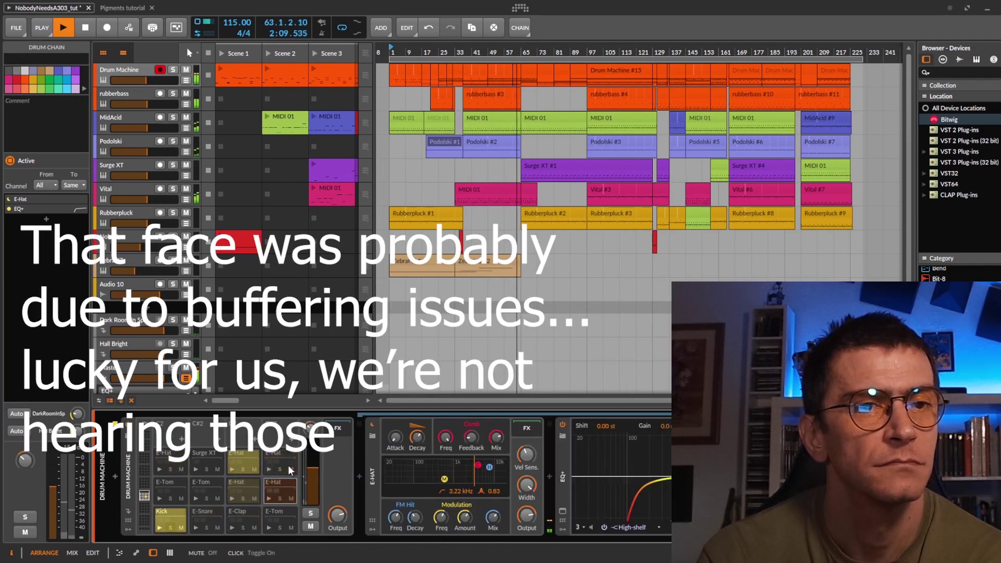
click(211, 494)
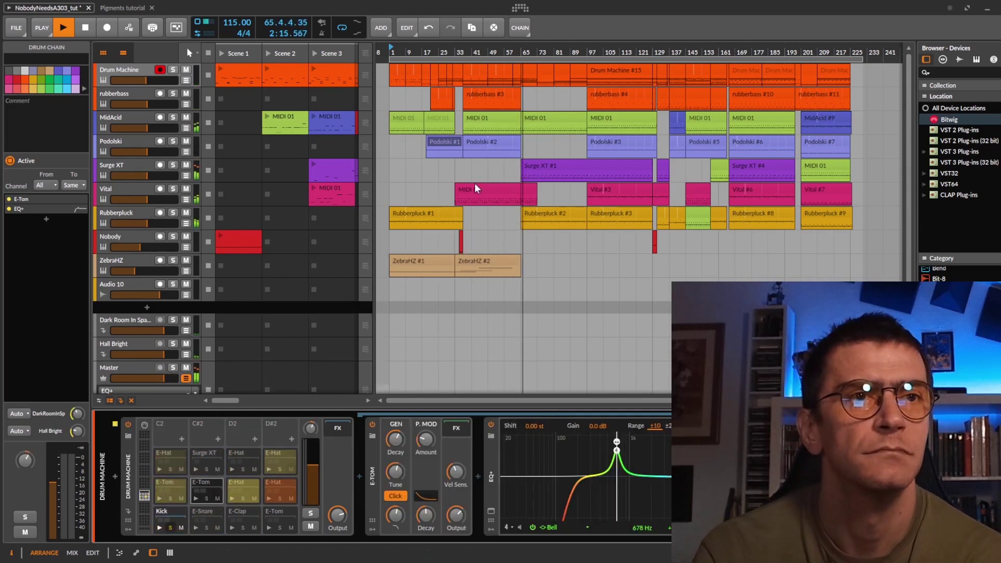
Reopen the Rubberpluck track's Vital synth and move its window down below the track rows
click(137, 219)
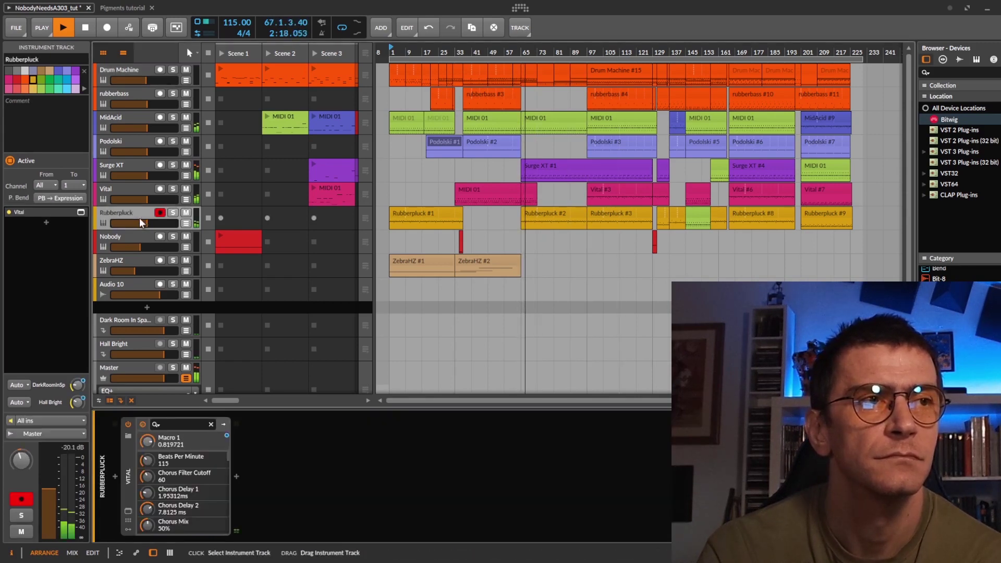
click(128, 511)
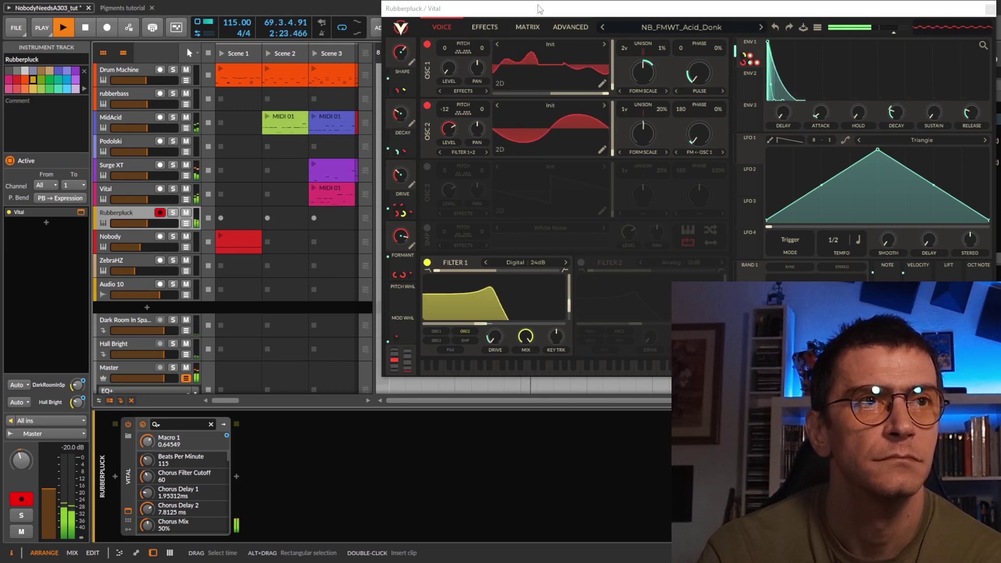
drag(559, 12, 242, 161)
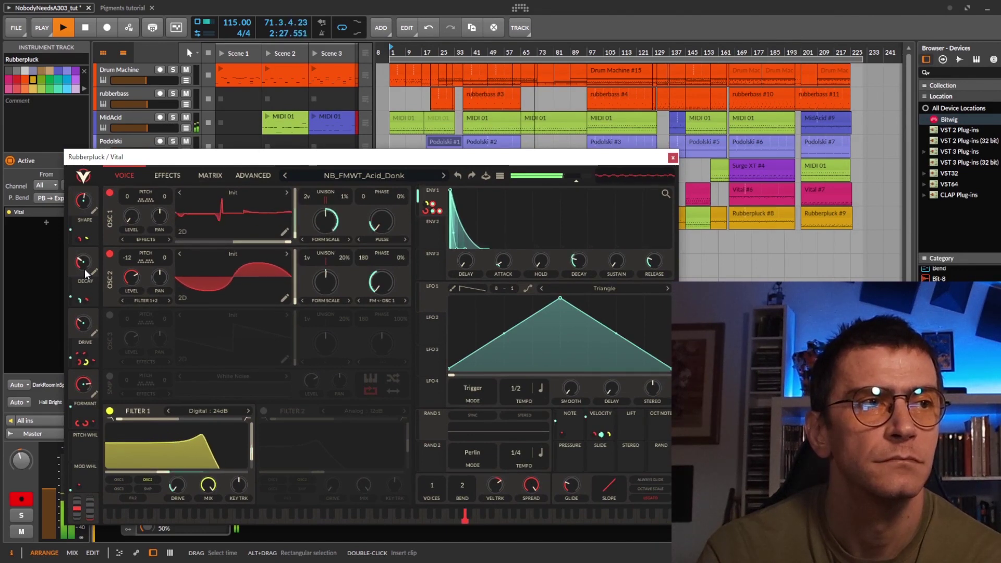
drag(336, 156, 320, 351)
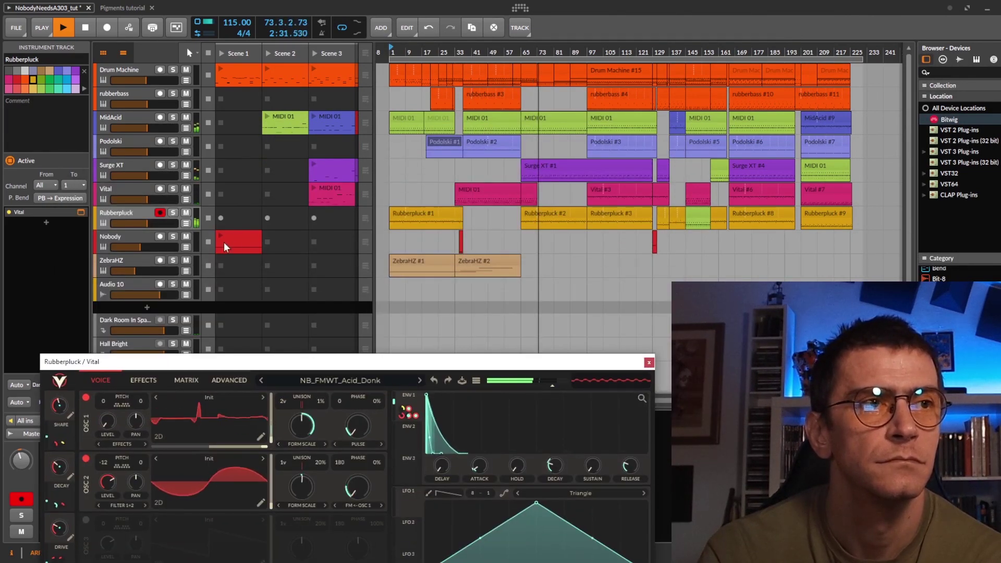
Show the Rubberpluck track's automation lane and set it to display Vital's Macro 2
click(186, 224)
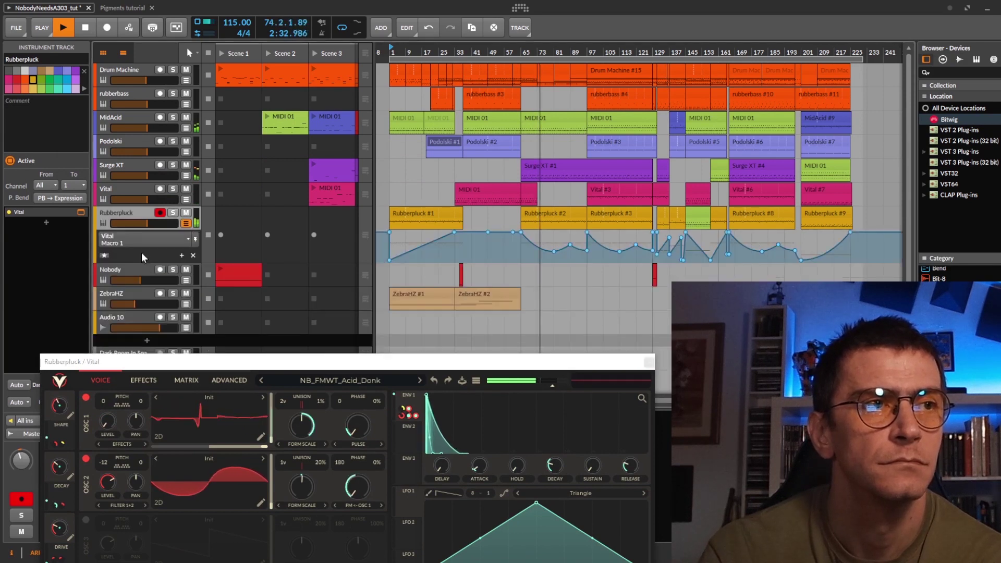
click(154, 243)
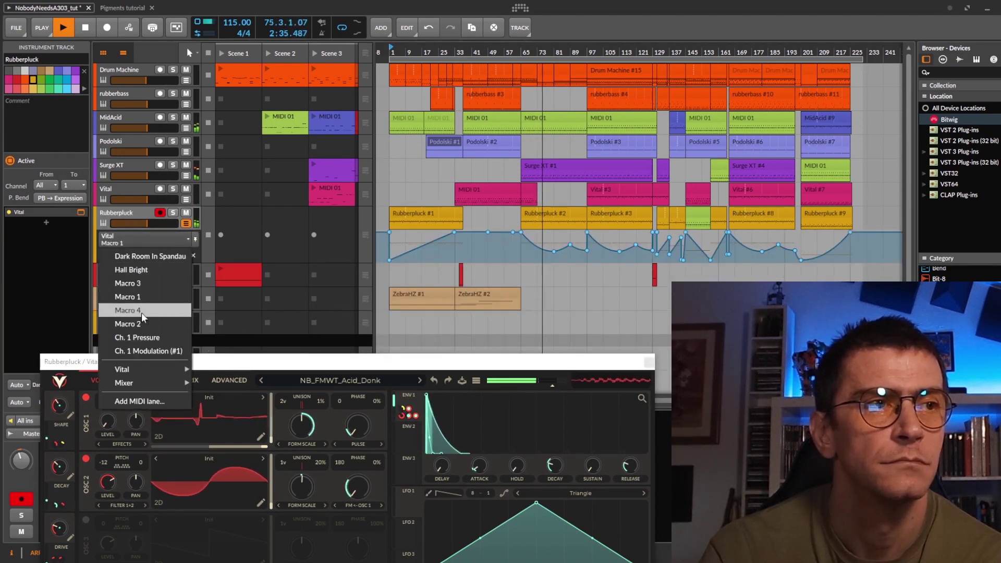
click(149, 325)
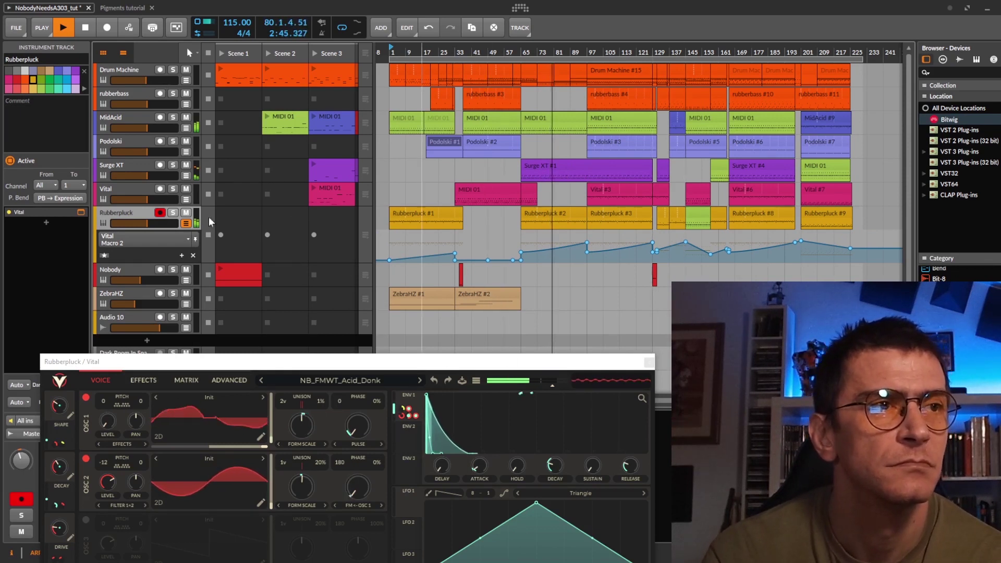
Show the Surge XT track's automation lanes and view the list of parameters available for its M8: Shape lane
click(144, 171)
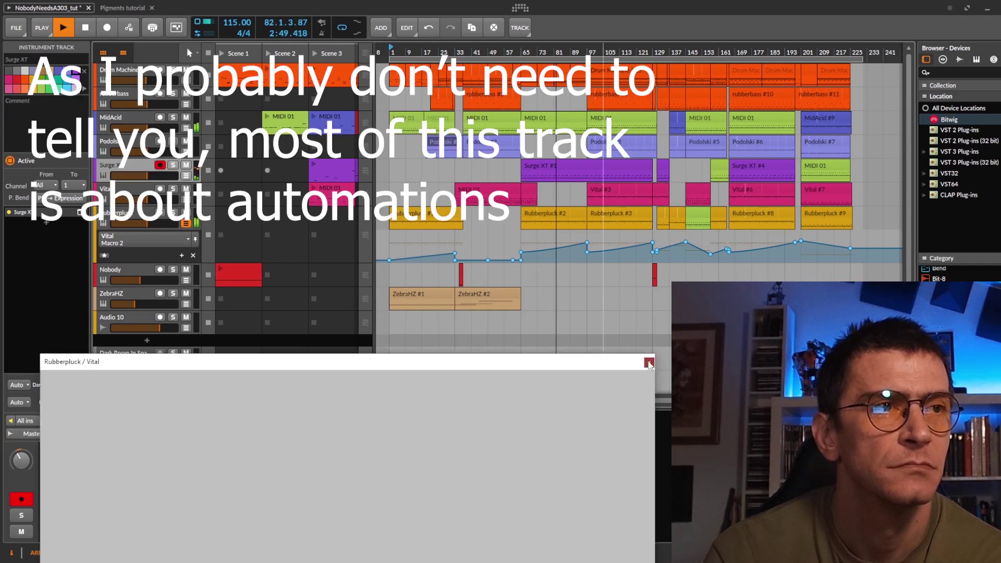
key(a)
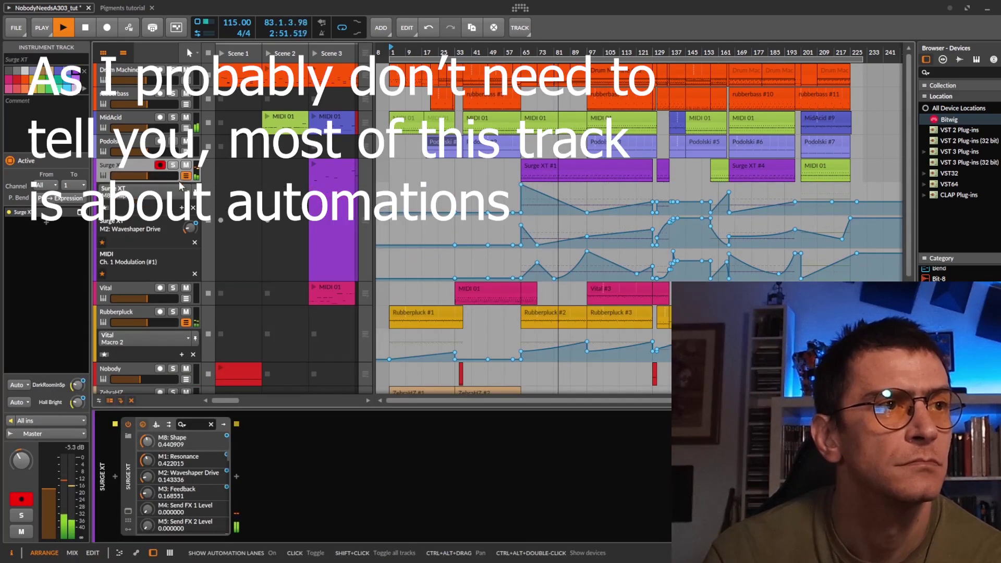
click(141, 194)
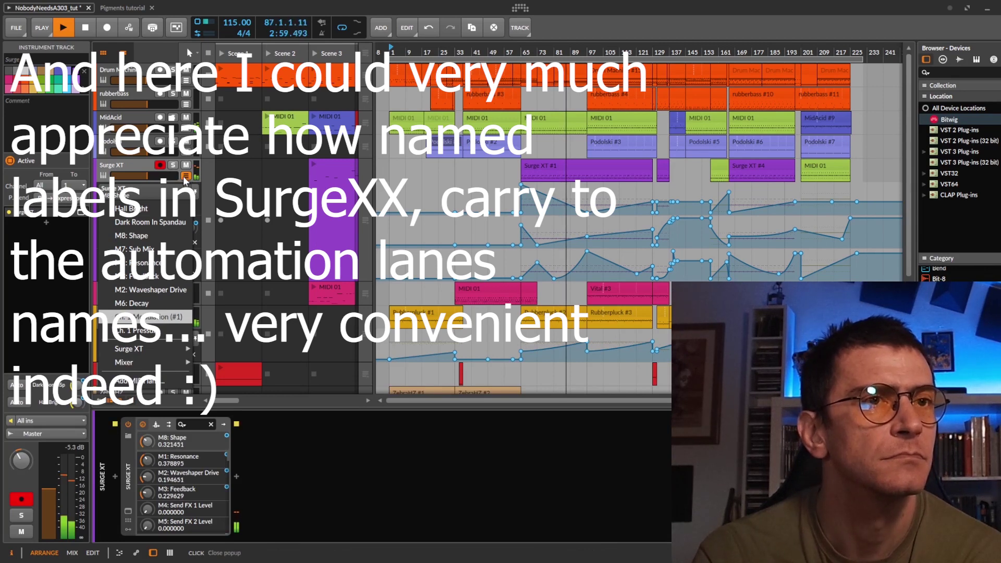
click(101, 321)
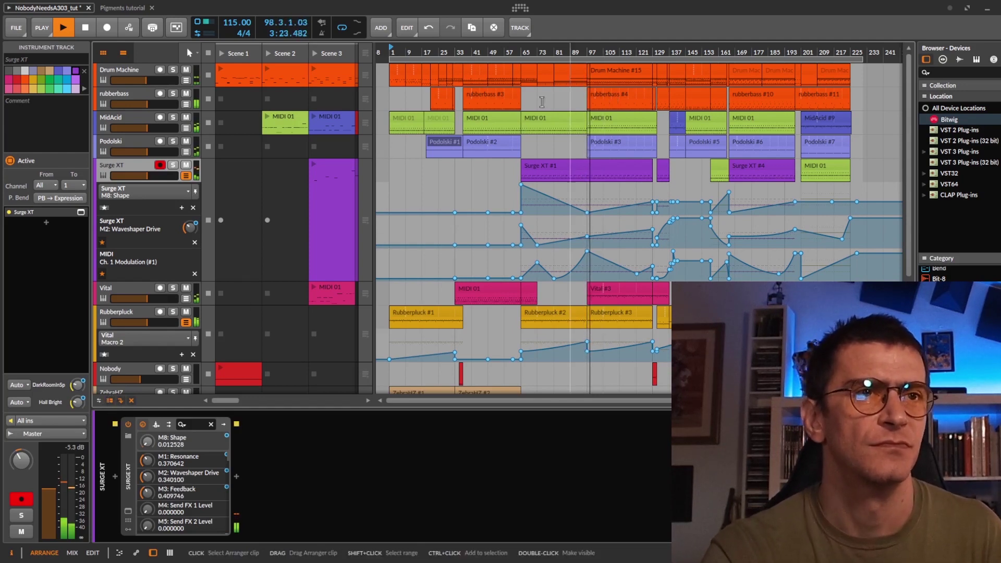
Open the rubberbass #3 clip in the note editor and zoom in on the notes around bars 2 to 4
double_click(480, 99)
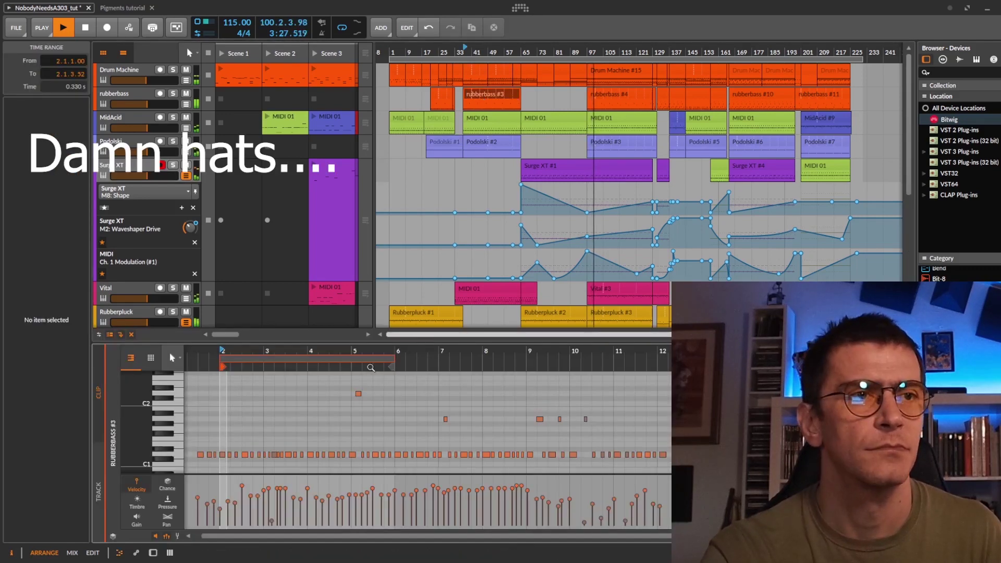
drag(317, 352, 590, 404)
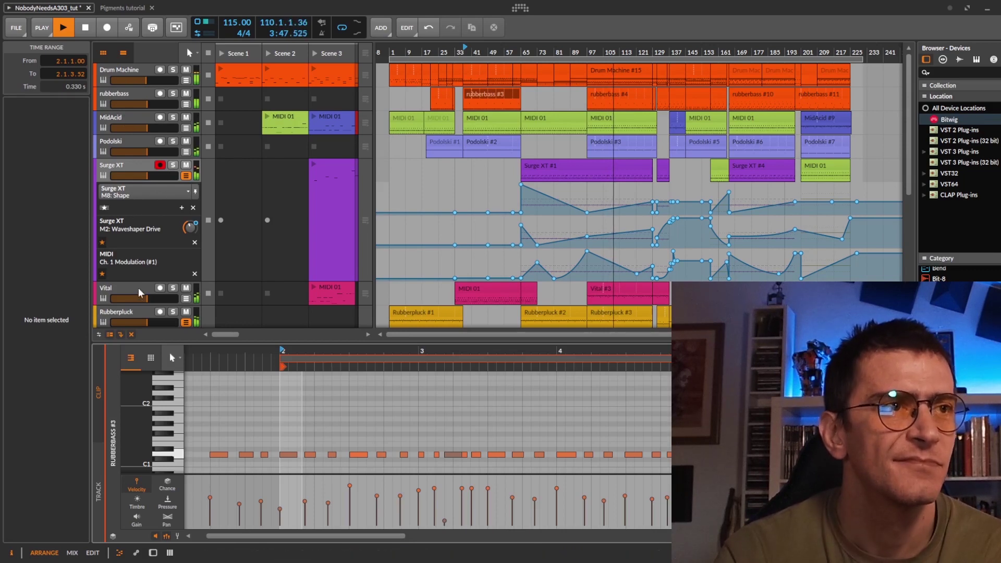
Disarm the Surge XT track, hide its automation lanes and reduce all track rows to compact height
click(160, 165)
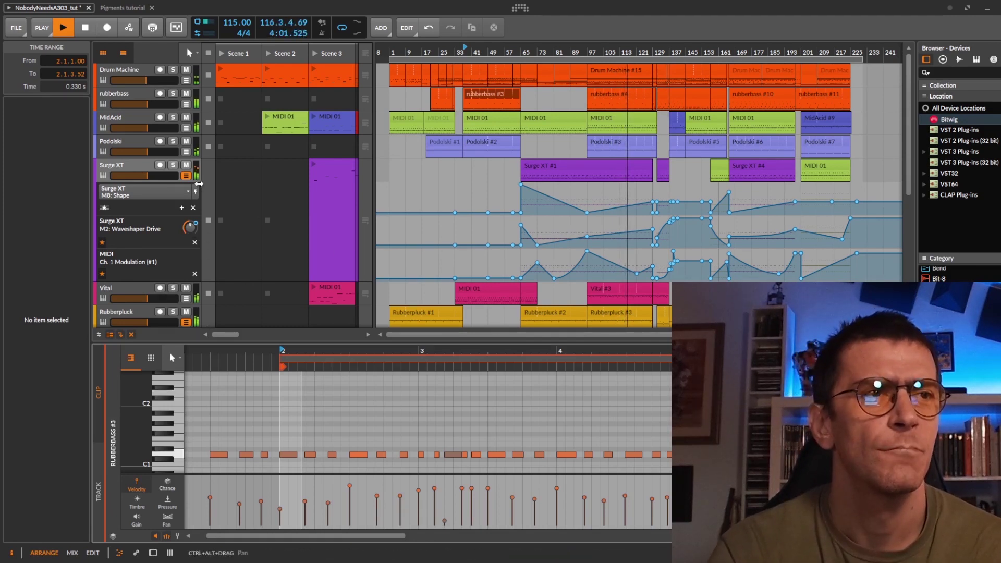
click(185, 176)
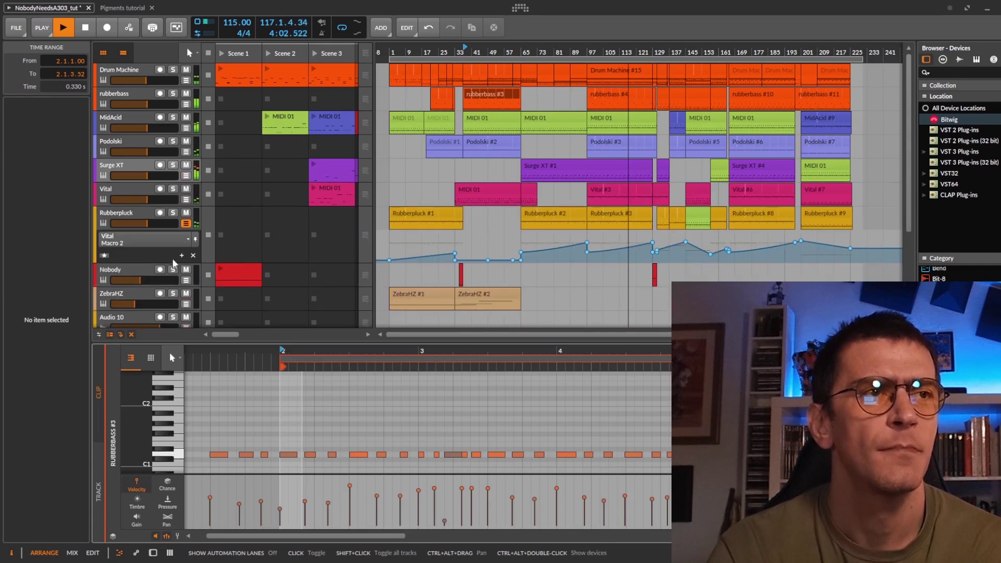
click(110, 335)
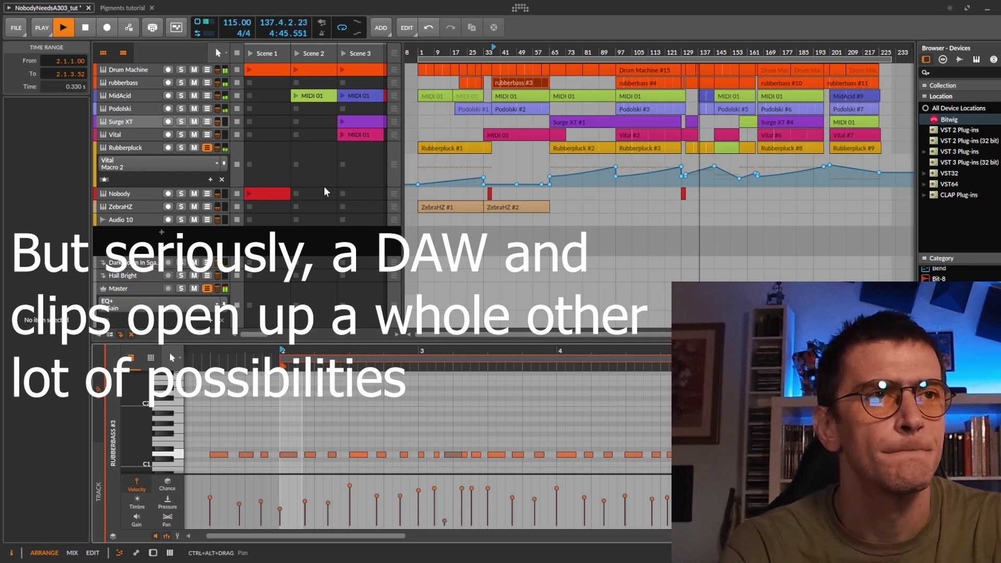
View the notes of the MidAcid clip at bar 137 and show their velocity lane
click(705, 99)
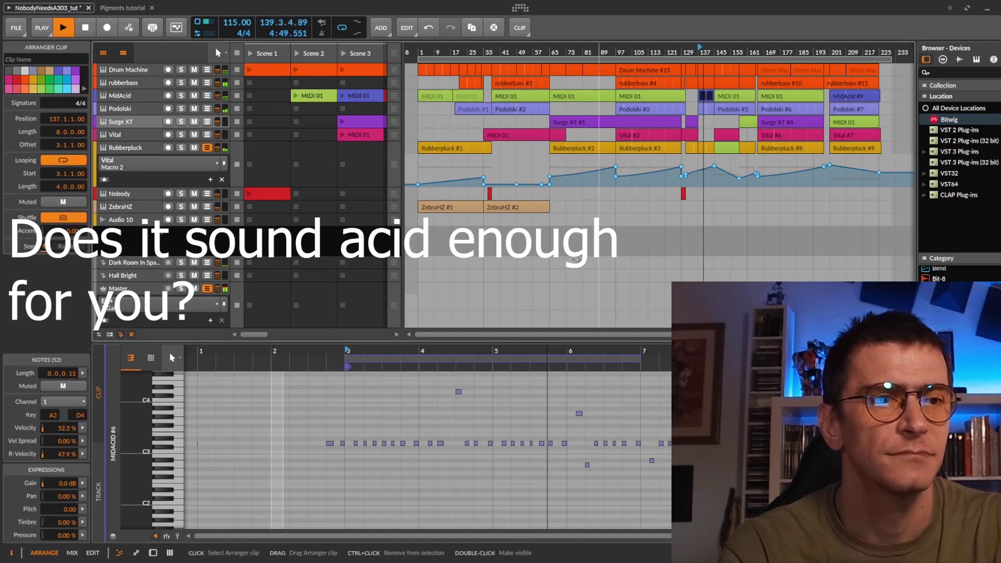
click(166, 536)
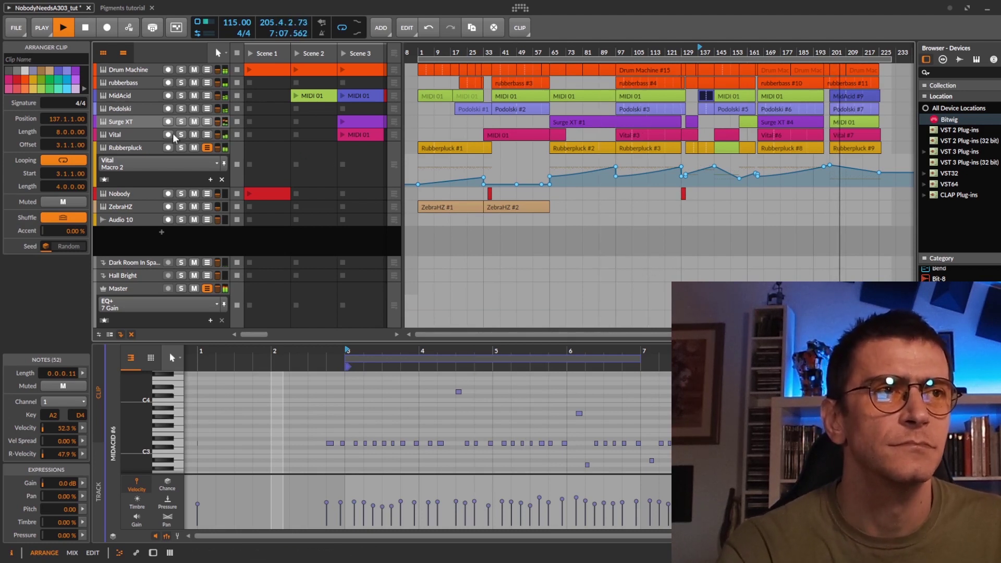
Open the Podolski track's synth, view its Acid_arp patch and close its window
click(148, 113)
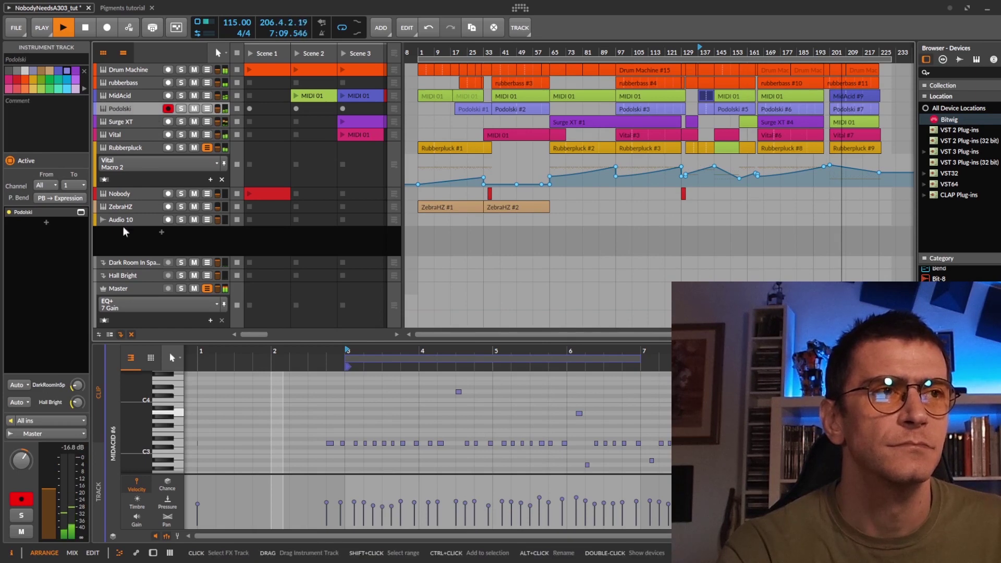
double_click(145, 110)
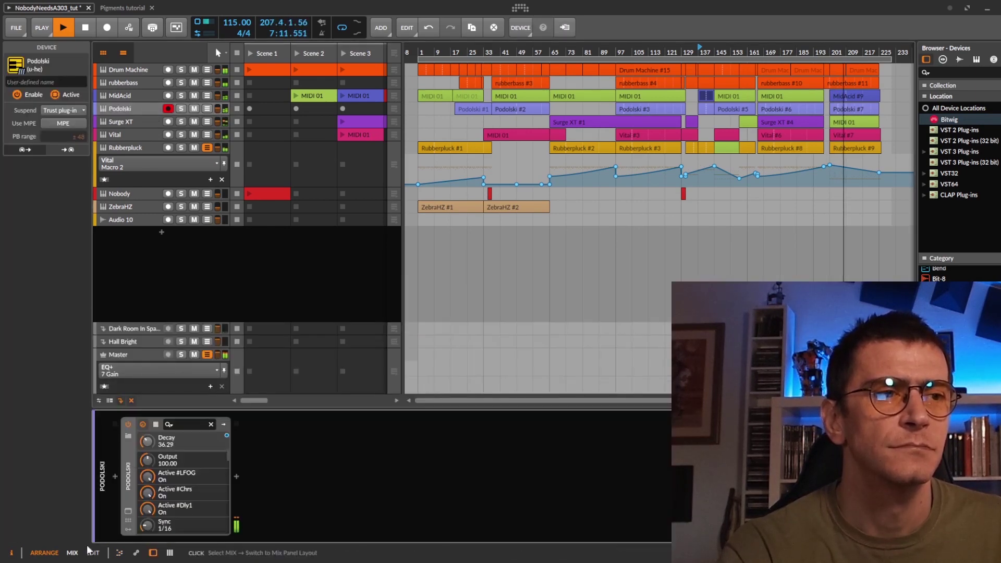
click(128, 510)
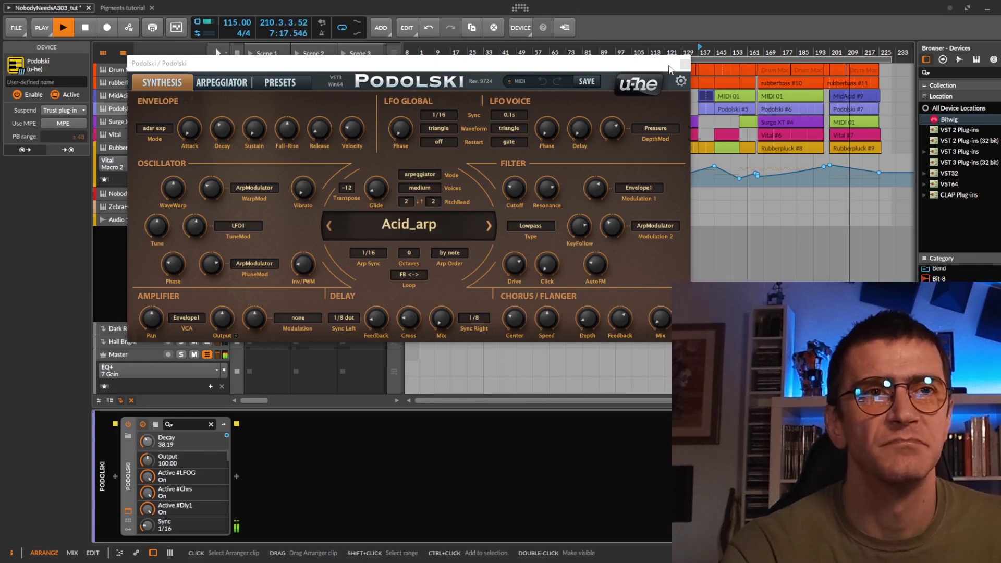
click(684, 63)
double_click(847, 107)
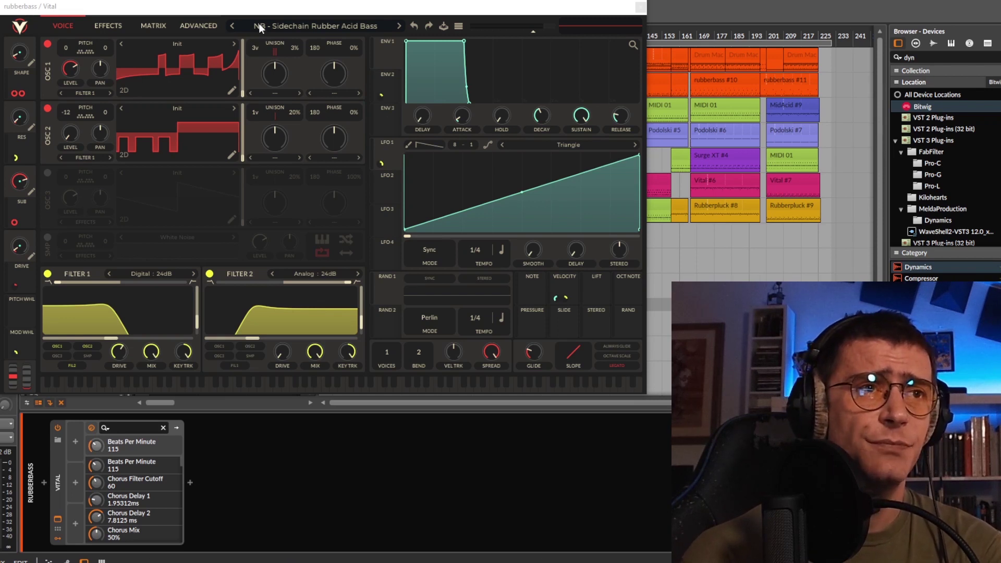
Reposition the rubberbass Vital window, set its Shape macro to about 0.61, raise Res and set Drive to about 0.75
drag(266, 8, 272, 17)
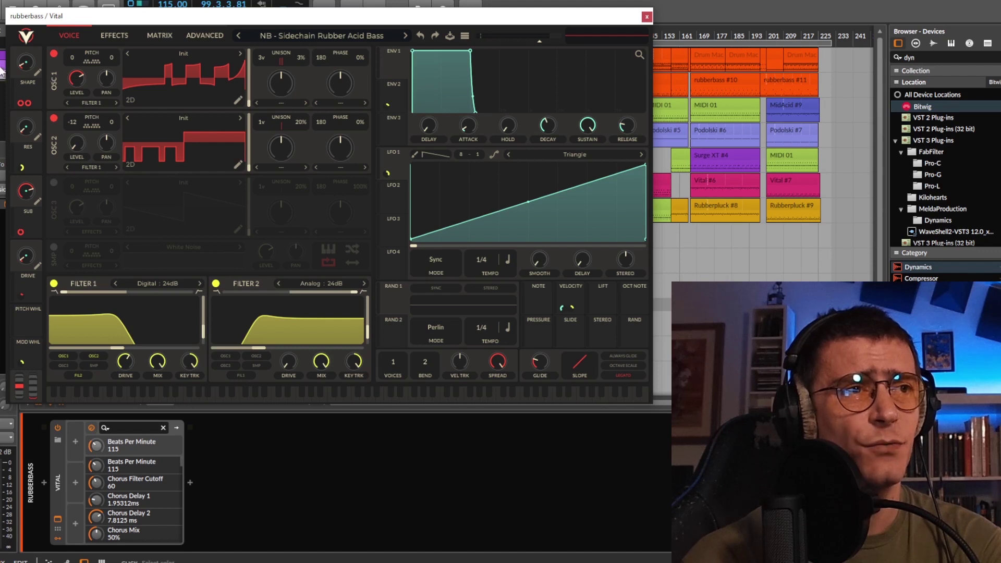
drag(23, 64, 52, 52)
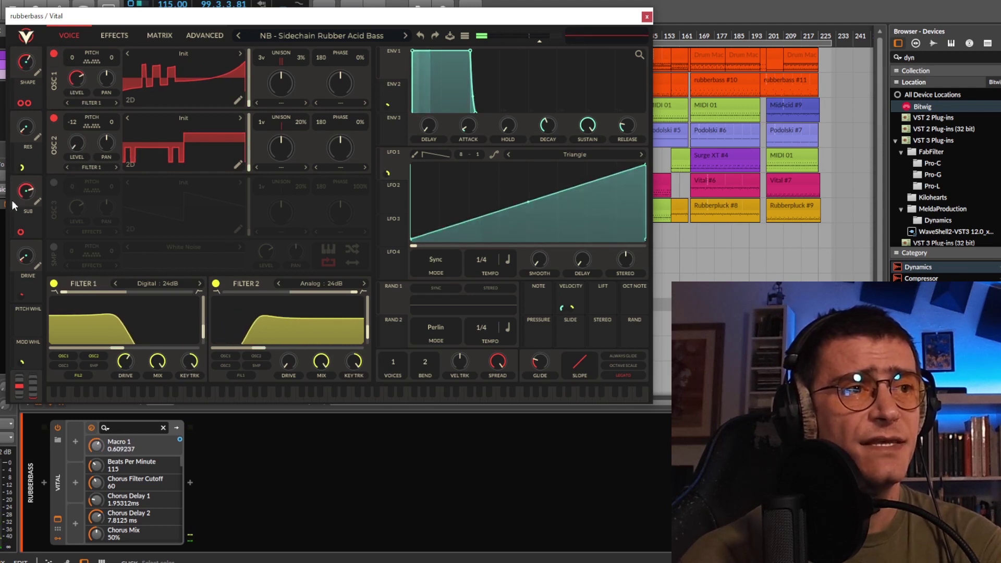
drag(26, 125, 36, 113)
drag(25, 255, 64, 229)
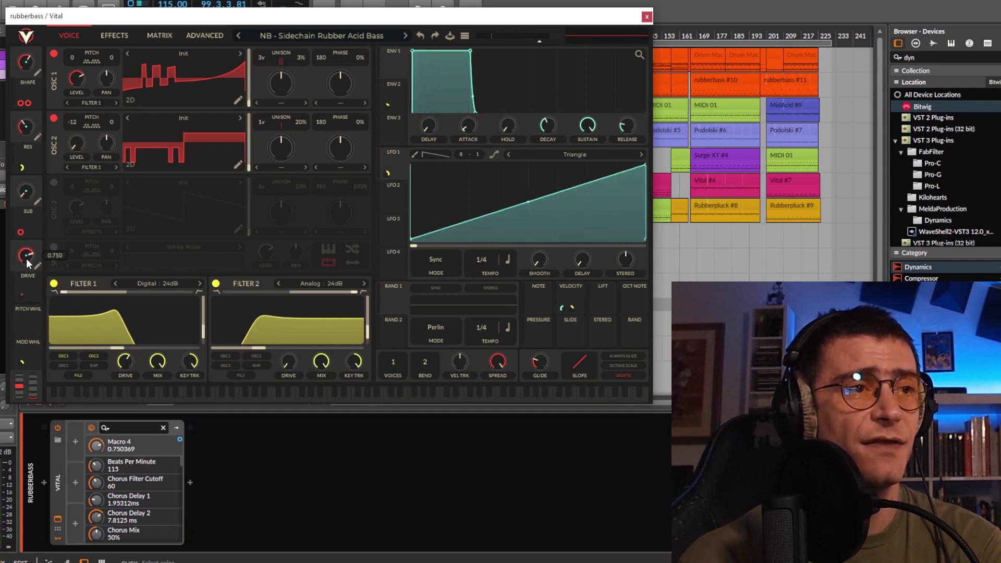
drag(26, 259, 26, 262)
Adjust the rubberbass Vital's Sub macro, then set Res to about 0.62 and Shape to about 0.72
drag(24, 197, 23, 172)
drag(25, 127, 32, 118)
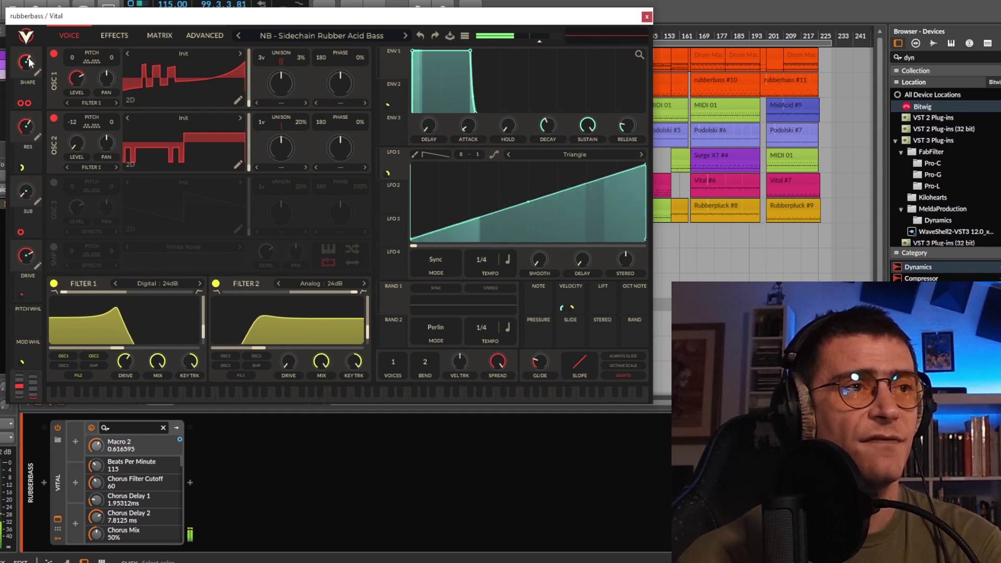
drag(29, 62, 30, 60)
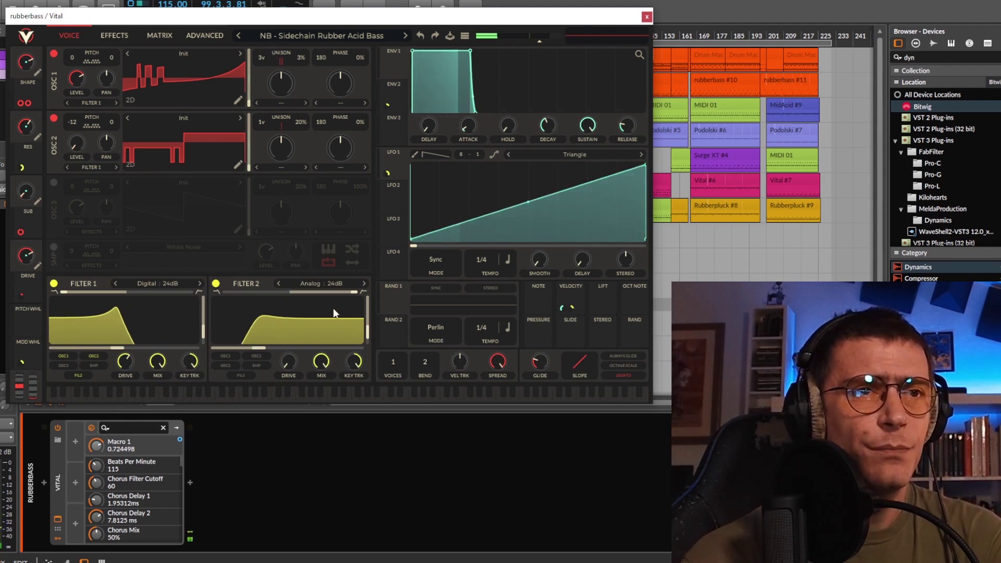
Display Envelope 2 in the rubberbass Vital and raise the Sub macro to about 0.59
click(387, 86)
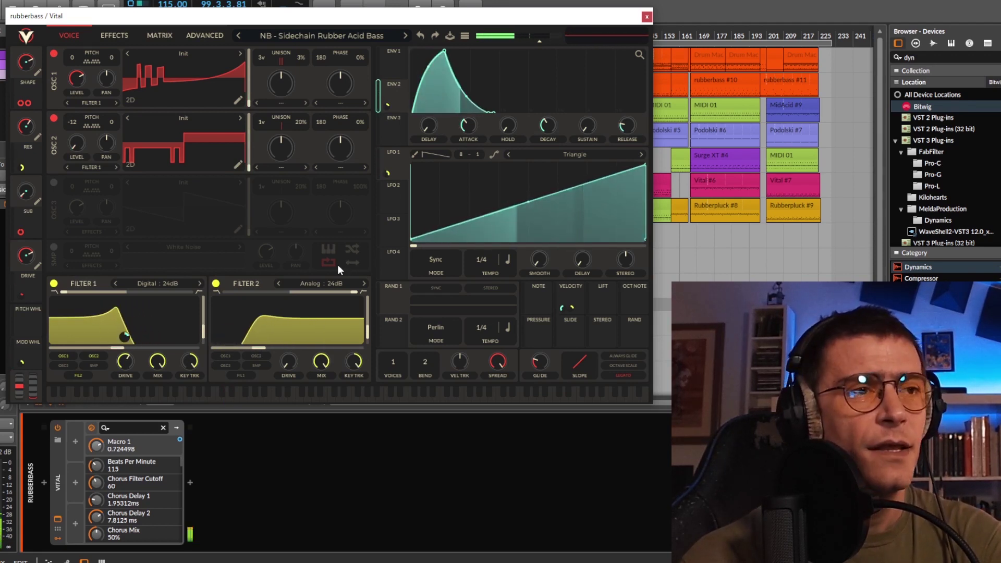
click(27, 195)
drag(52, 183, 53, 186)
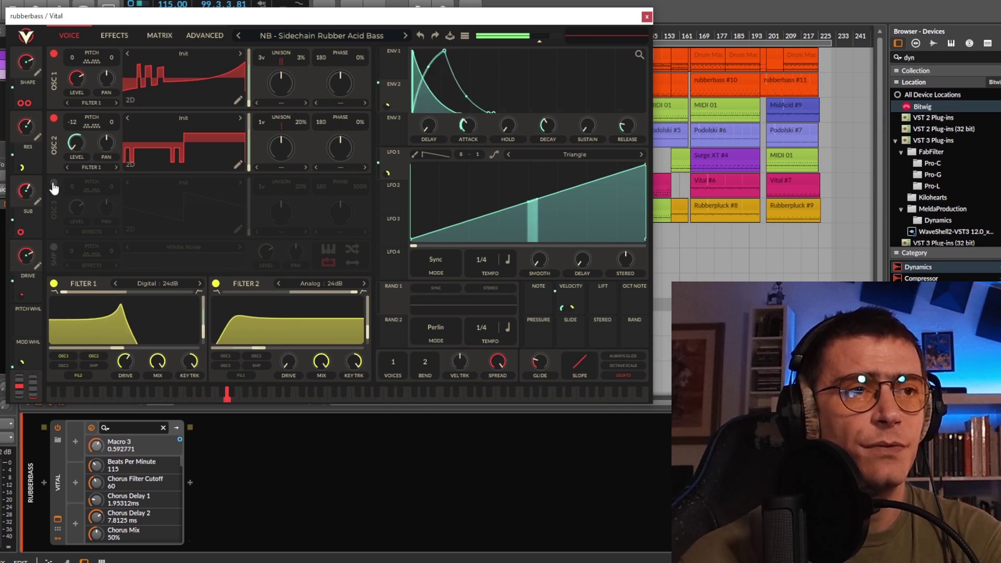
Check the rubberbass Vital's effects page and turn the Drive macro down to 0
click(117, 33)
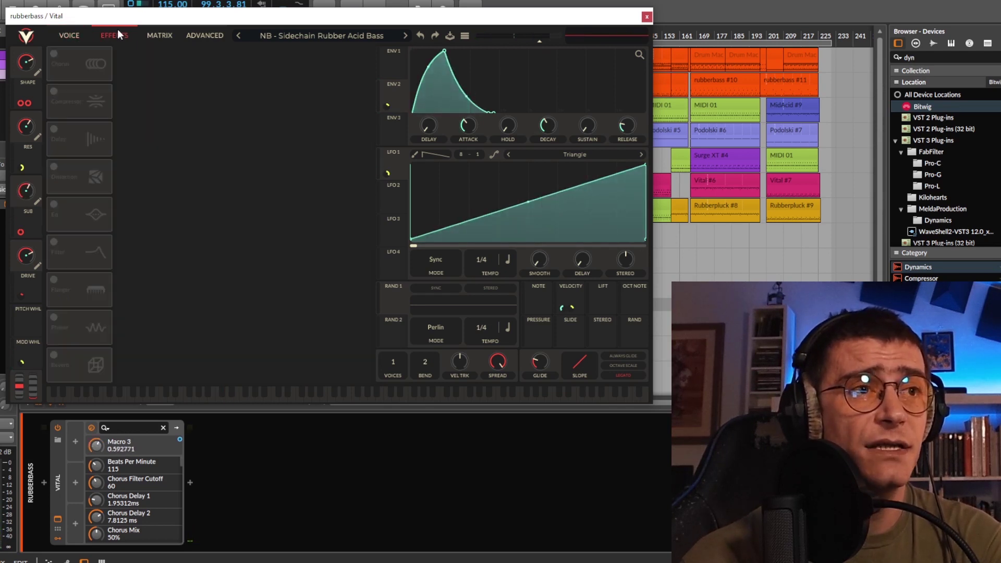
click(77, 35)
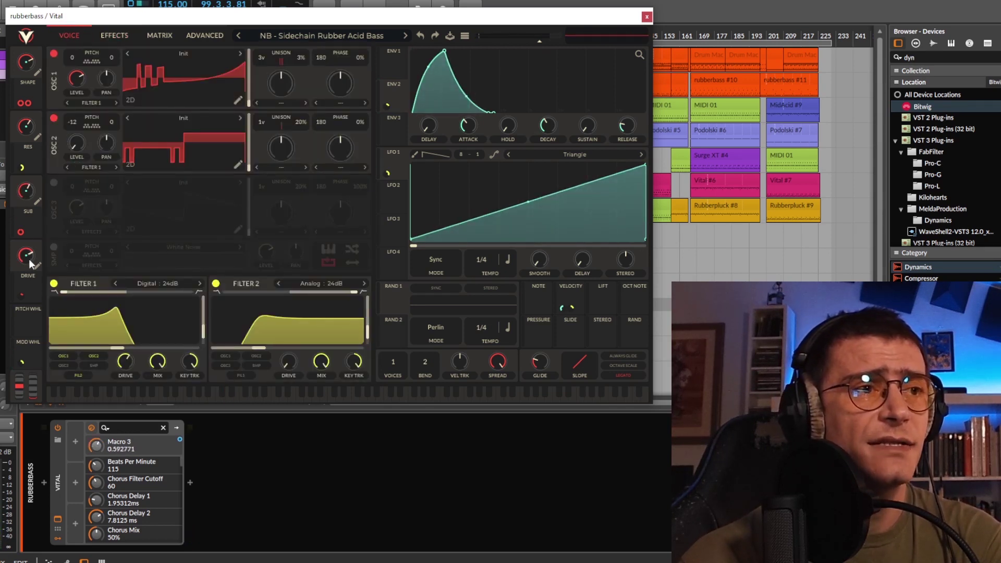
drag(29, 258, 15, 306)
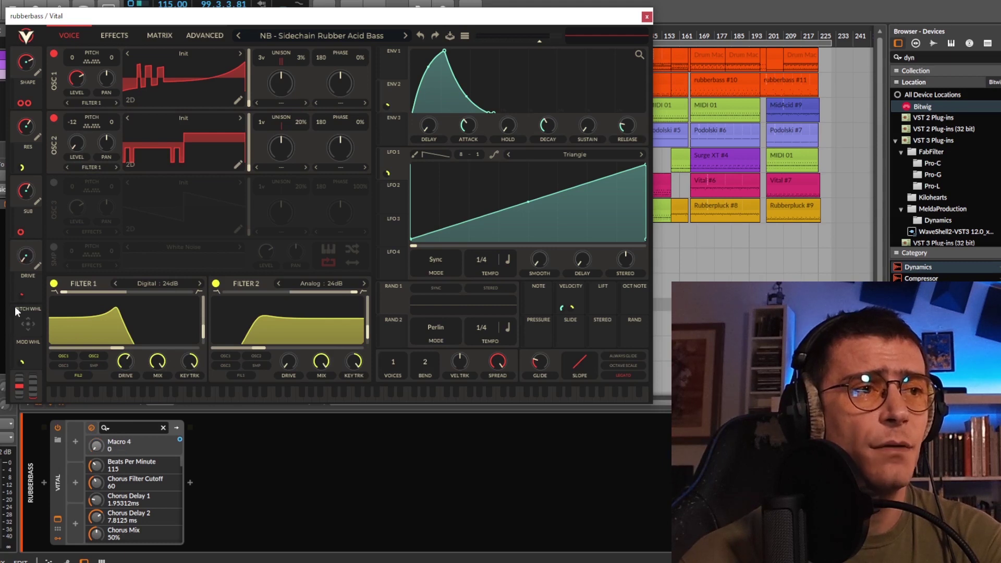
click(113, 36)
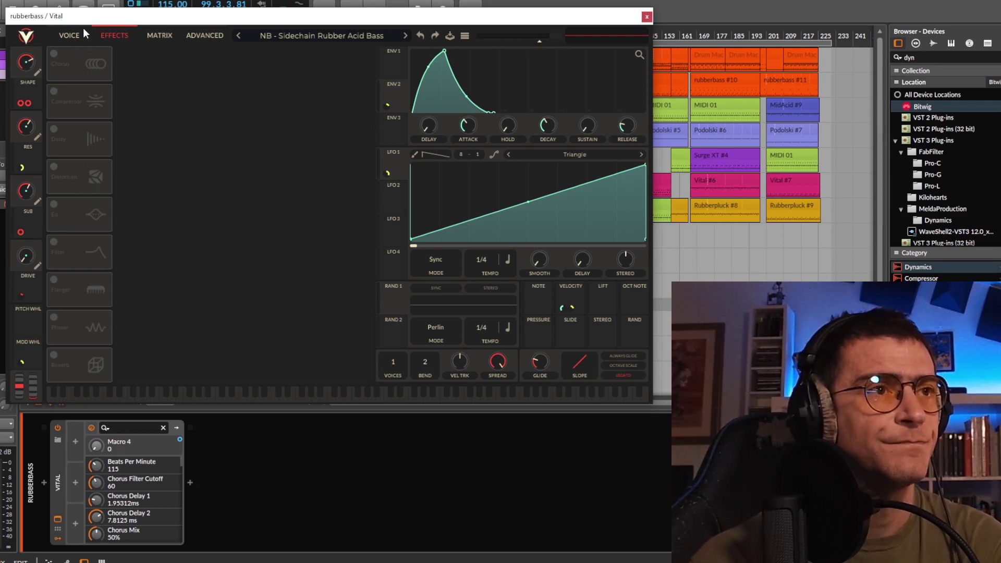
click(69, 35)
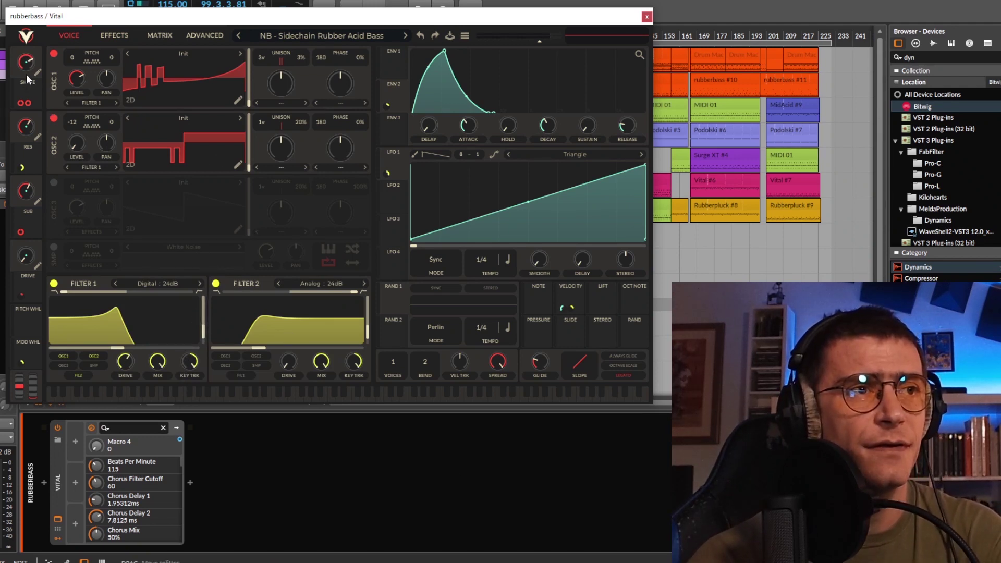
drag(24, 71, 25, 74)
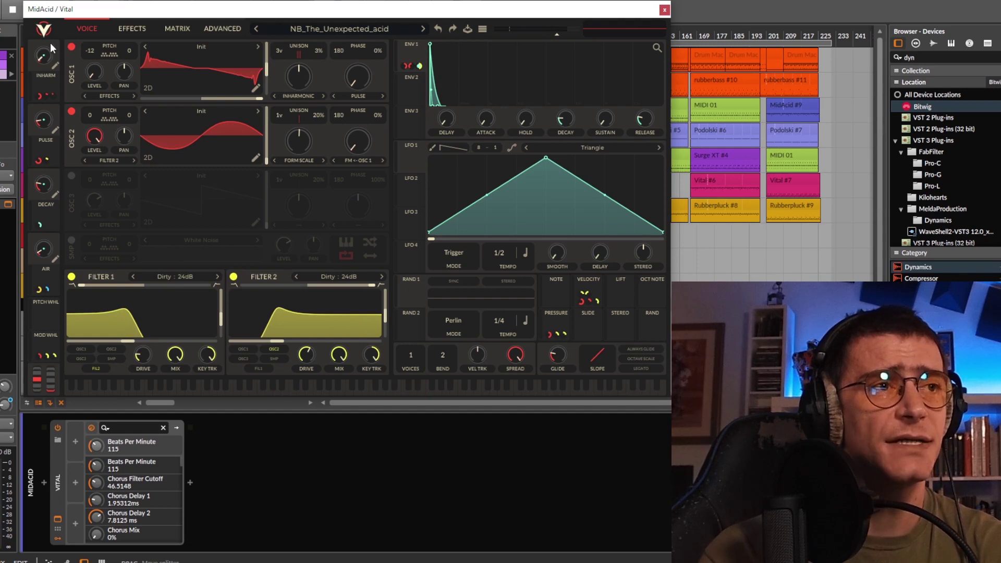
Lower the Decay macro of MidAcid's Vital to nearly zero, then raise it to about 0.72
click(41, 186)
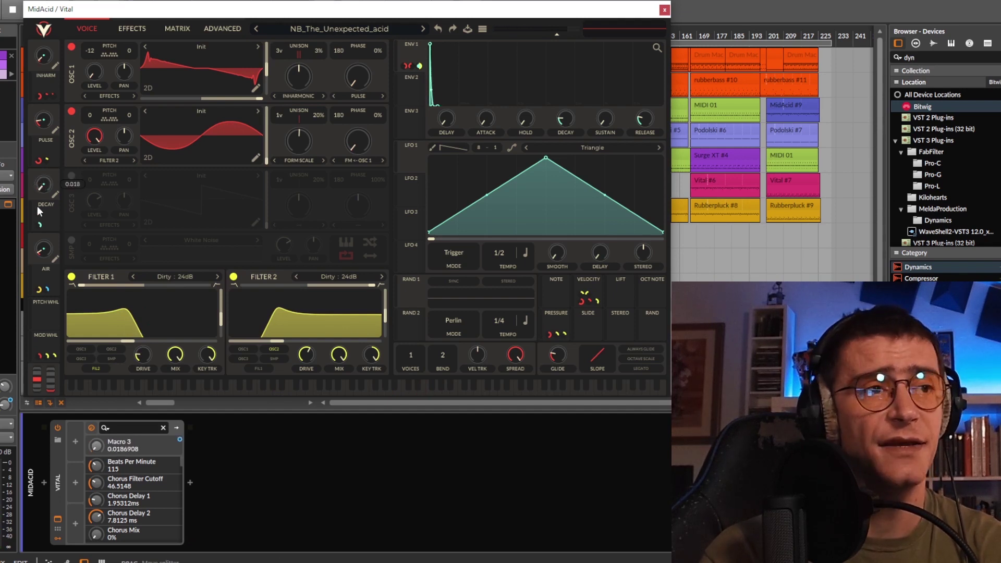
drag(37, 211, 35, 252)
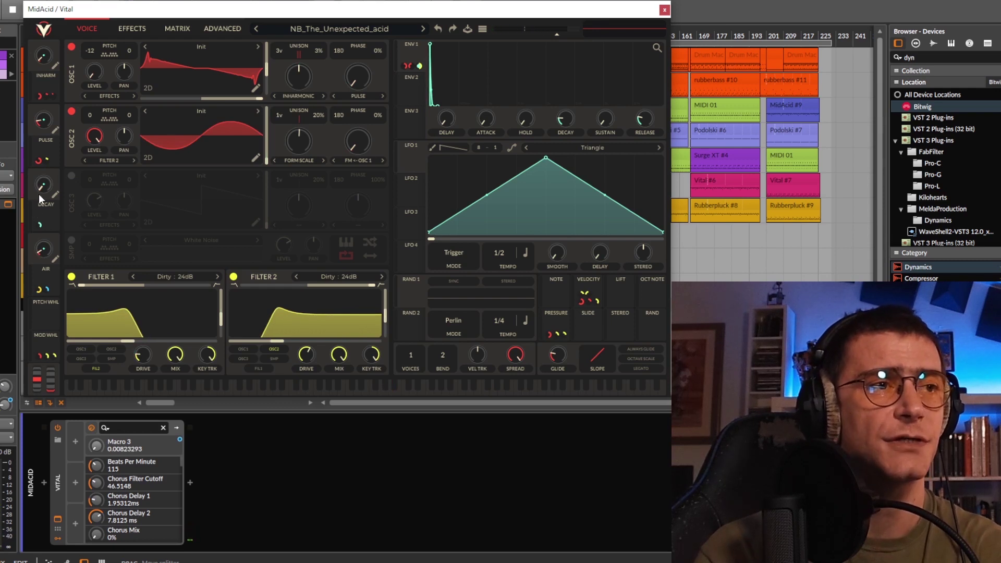
drag(39, 194, 66, 168)
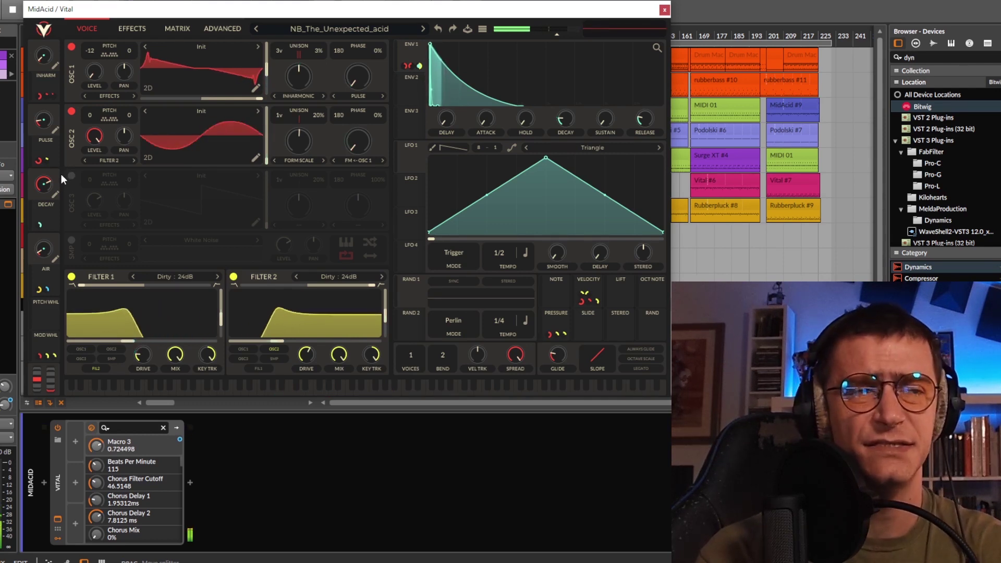
Set the MidAcid Vital's Inharm macro to about 0.60, Pulse to about 0.93 and Air to 0
click(39, 57)
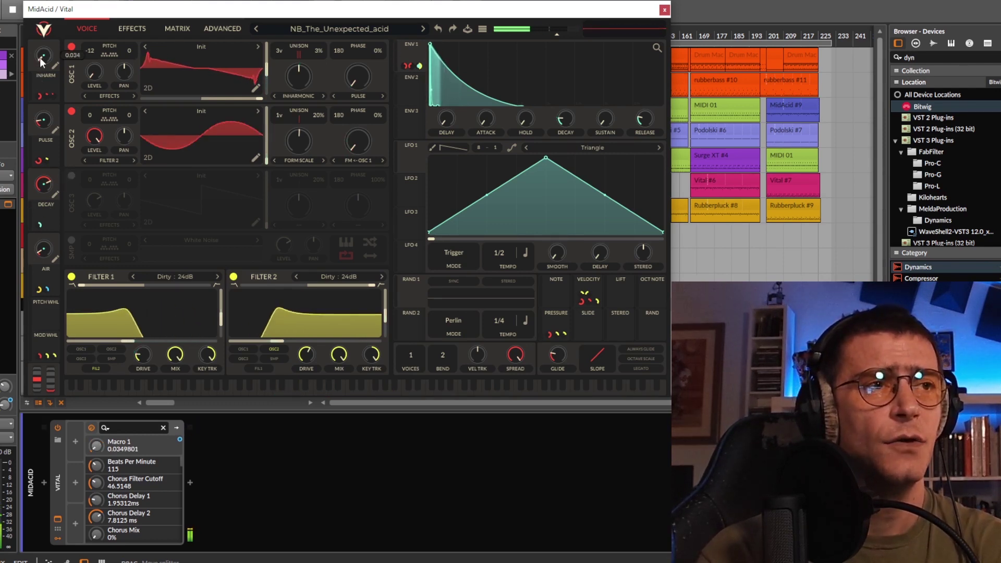
drag(39, 57, 59, 46)
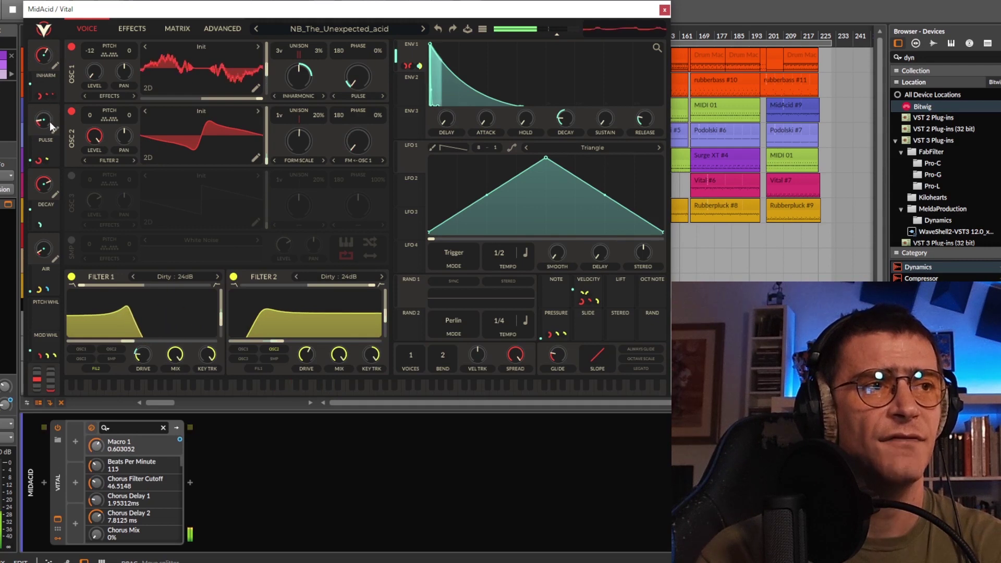
drag(50, 123, 74, 89)
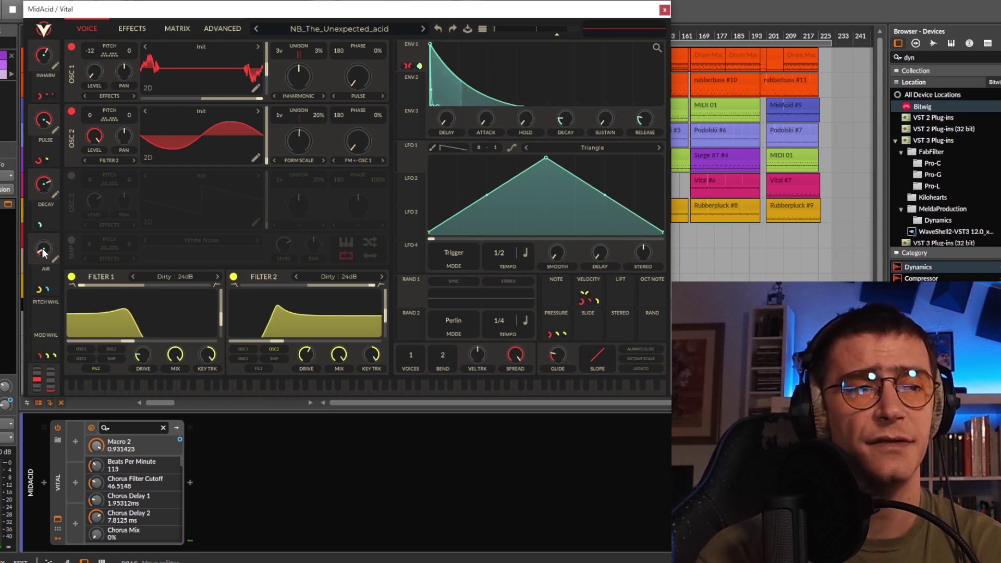
drag(43, 253, 56, 283)
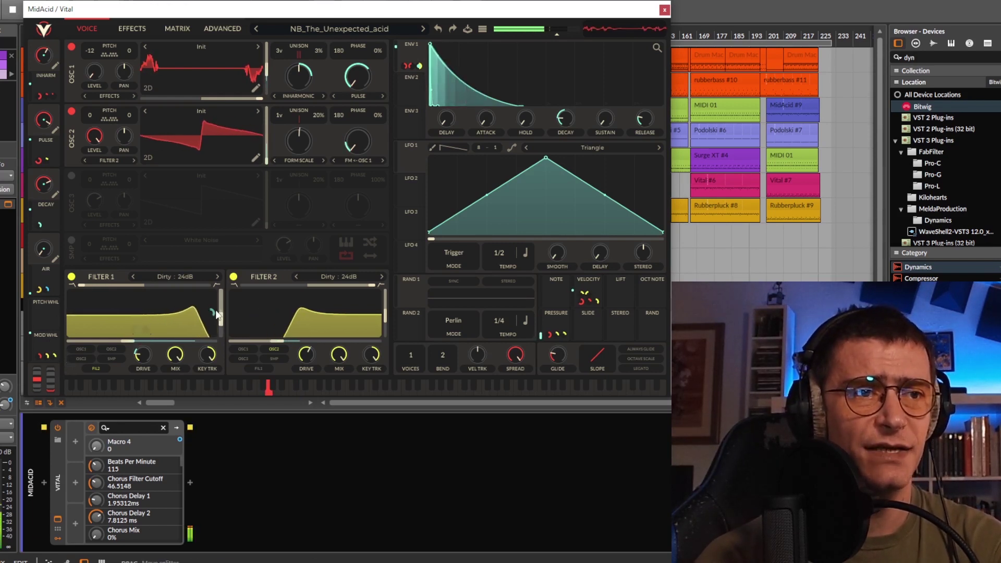
Lower the MidAcid Vital's Pulse macro to about 0.56 and its Decay macro to about 0.42
drag(51, 123, 45, 144)
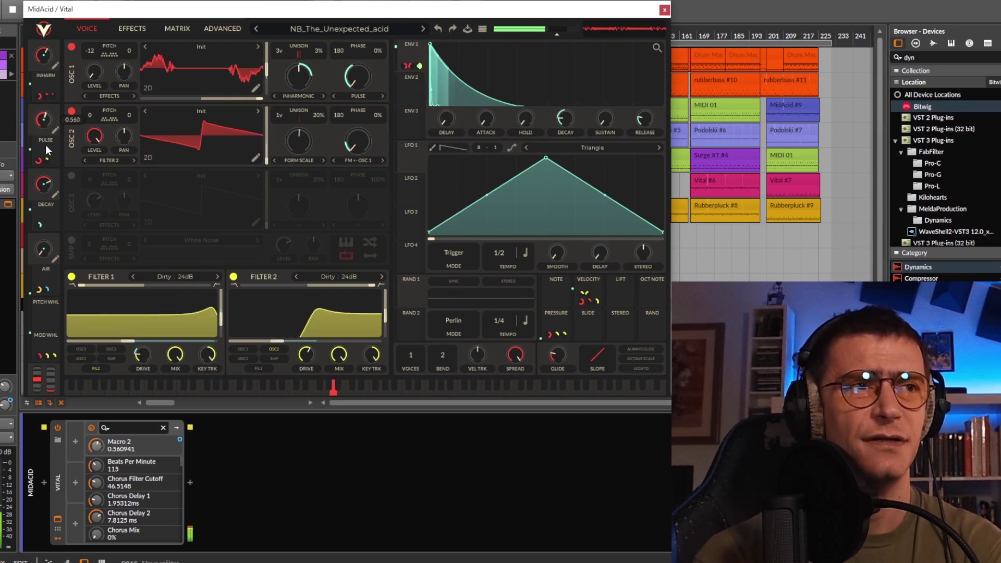
drag(49, 182, 47, 202)
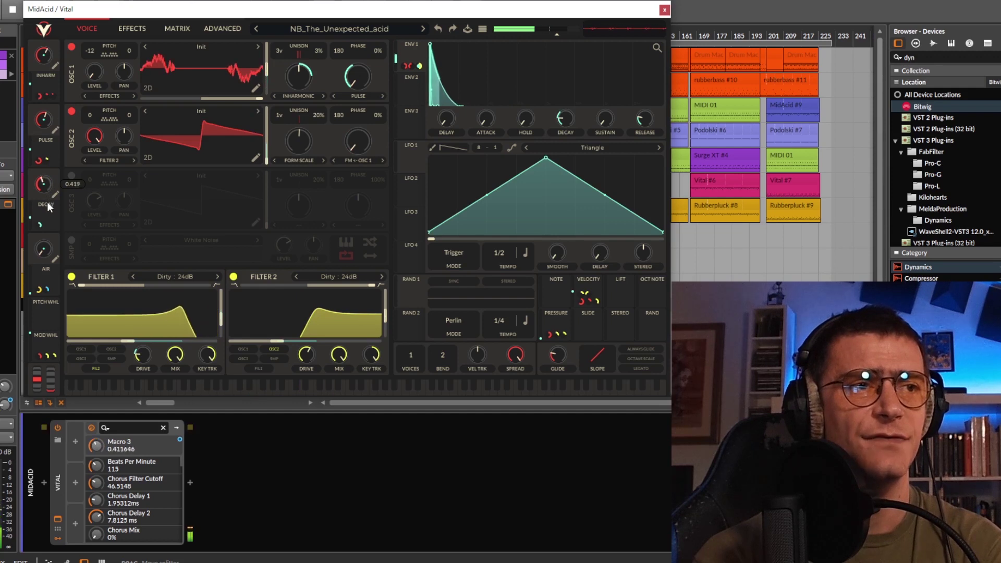
drag(40, 57, 54, 170)
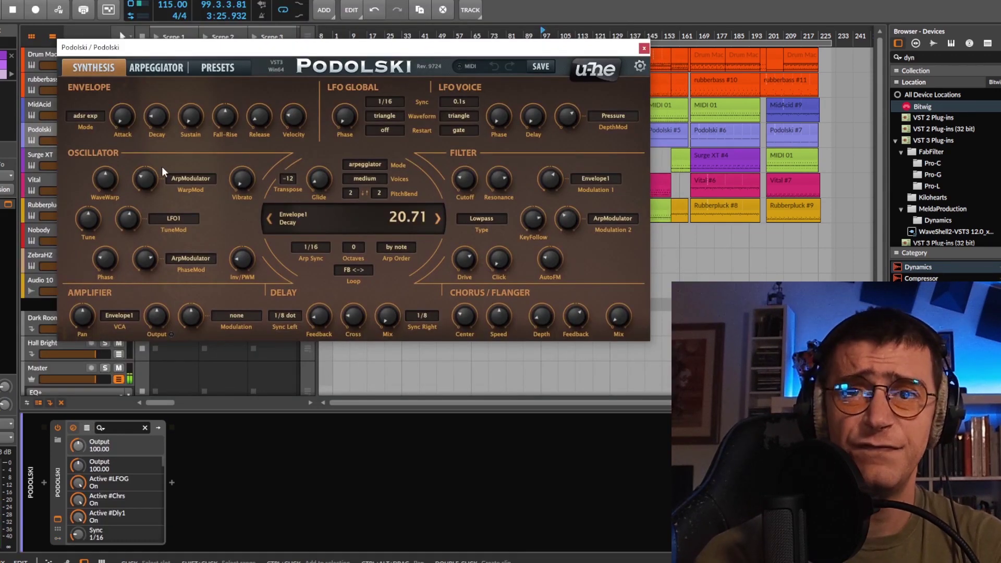
Raise the envelope decay of the Podolski synth to 36.71
scroll(155, 113, up, 3)
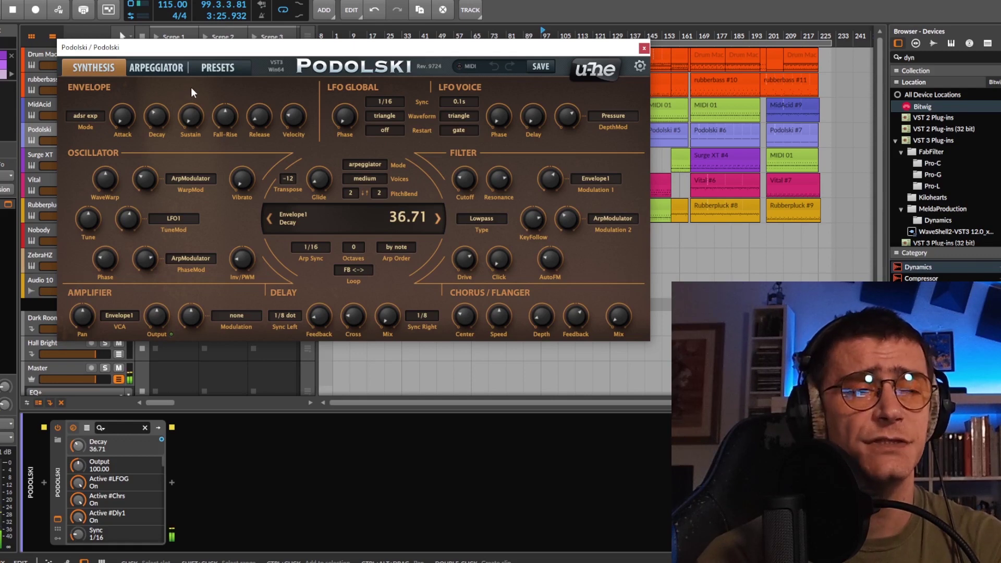
drag(191, 89, 208, 77)
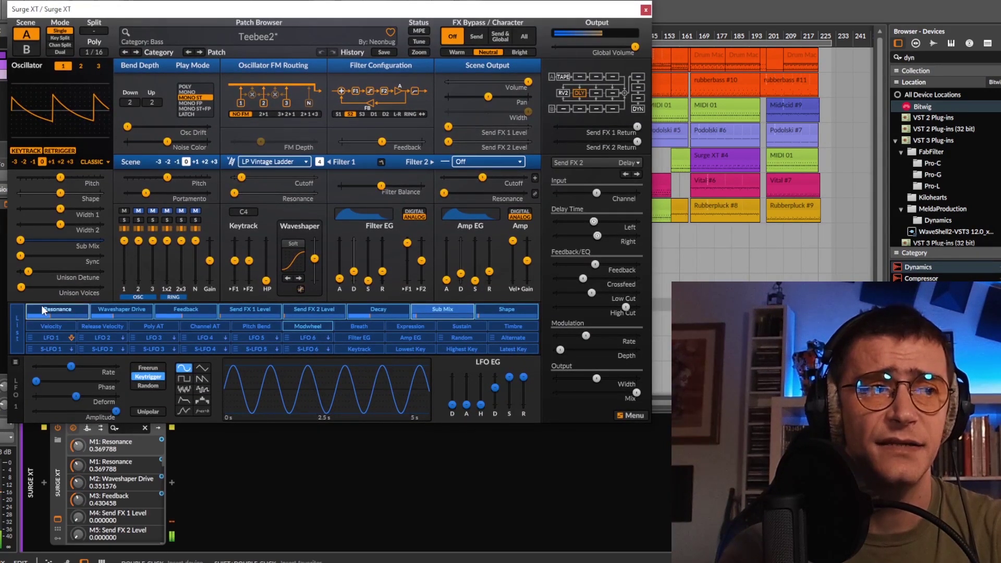
Set Surge XT's Resonance macro to about 0.69, Feedback to about 0.18 and Waveshaper Drive to about 0.67
drag(53, 316, 54, 272)
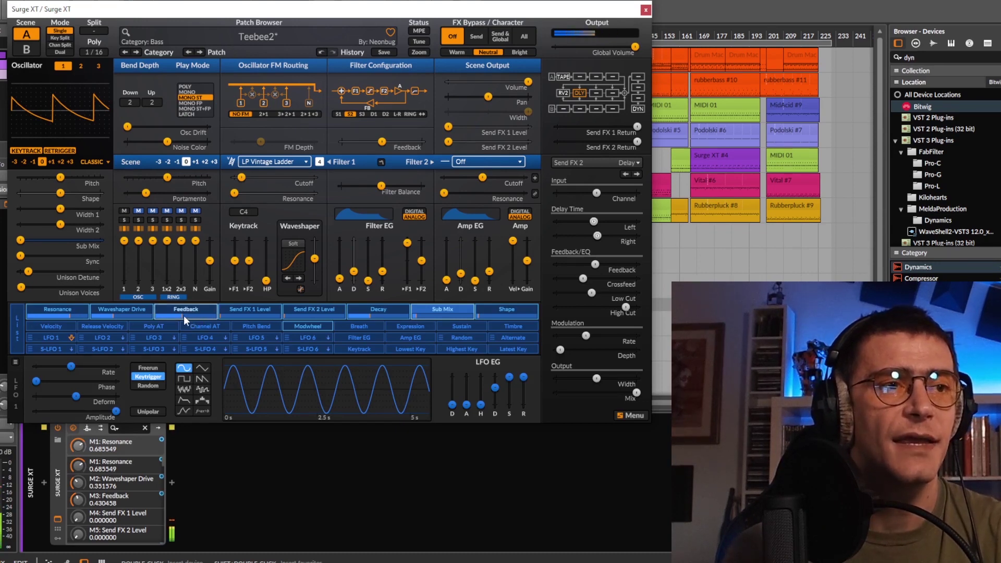
drag(183, 314, 183, 297)
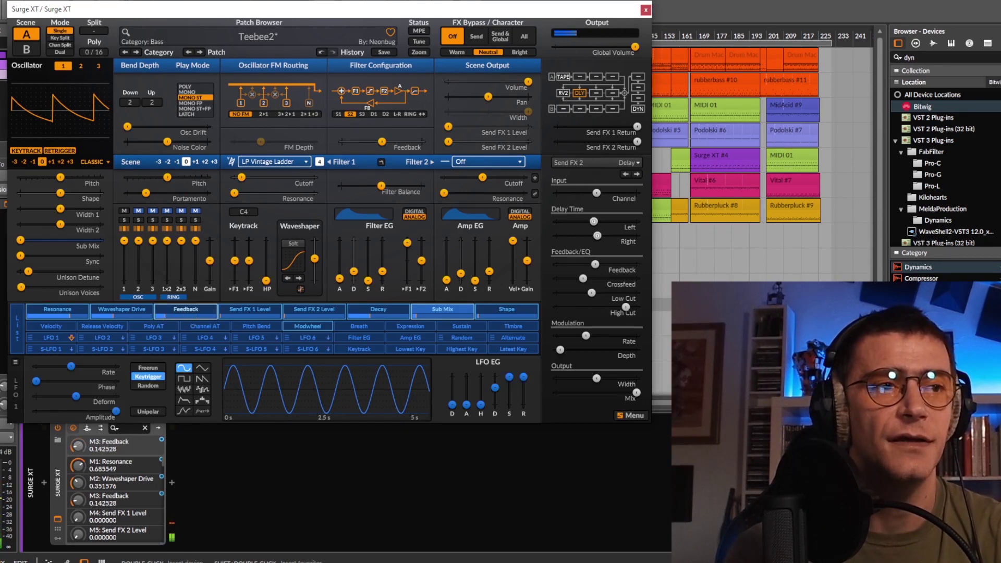
drag(107, 312, 107, 276)
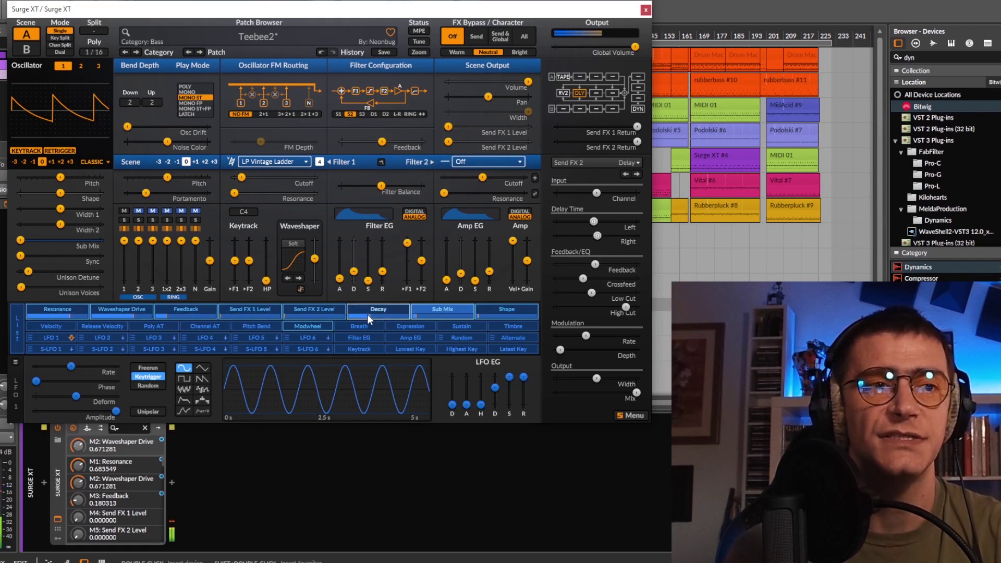
Set Surge XT's Decay macro to about 0.66 and lower Waveshaper Drive to about 0.35
drag(375, 314, 376, 313)
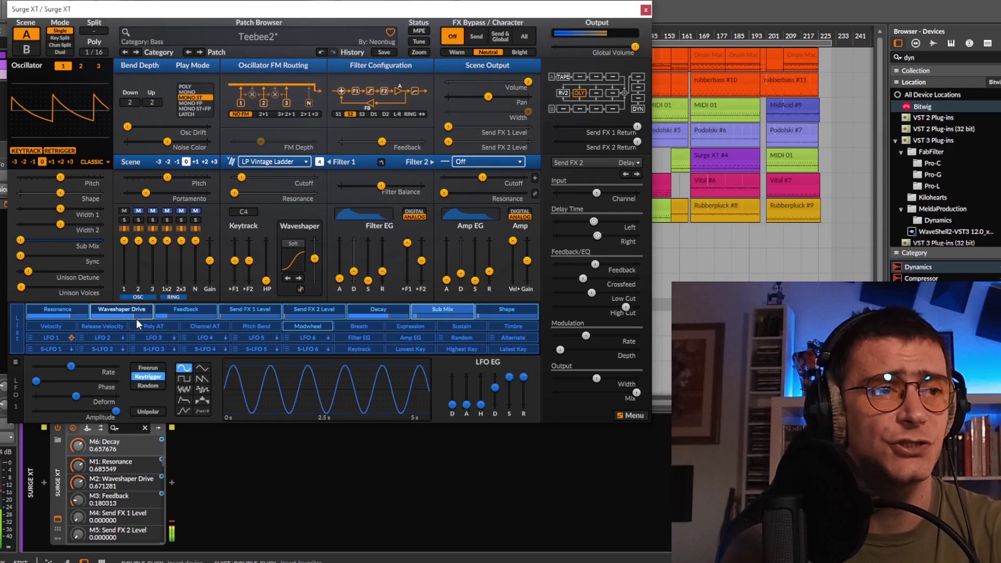
drag(137, 320, 137, 368)
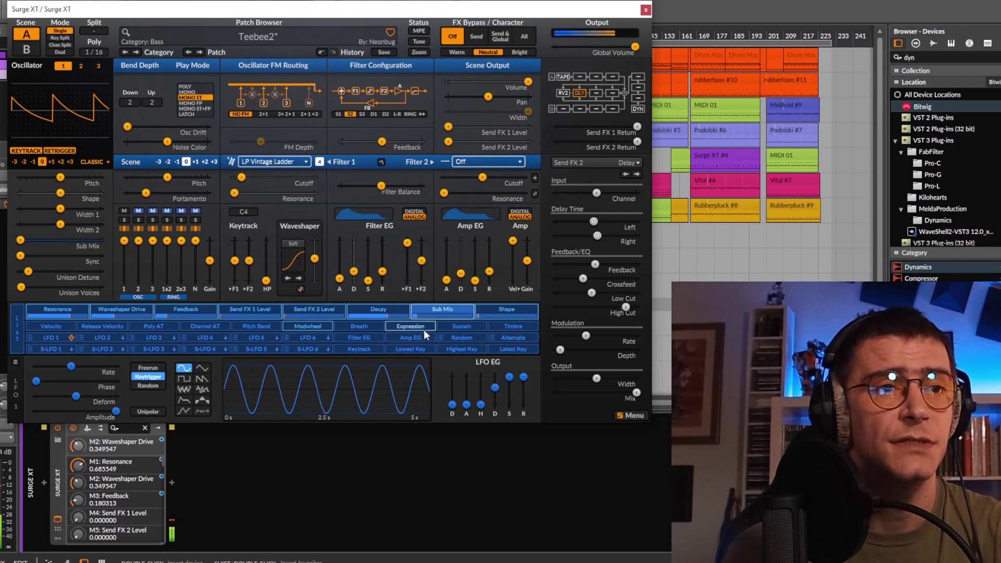
drag(424, 312, 378, 317)
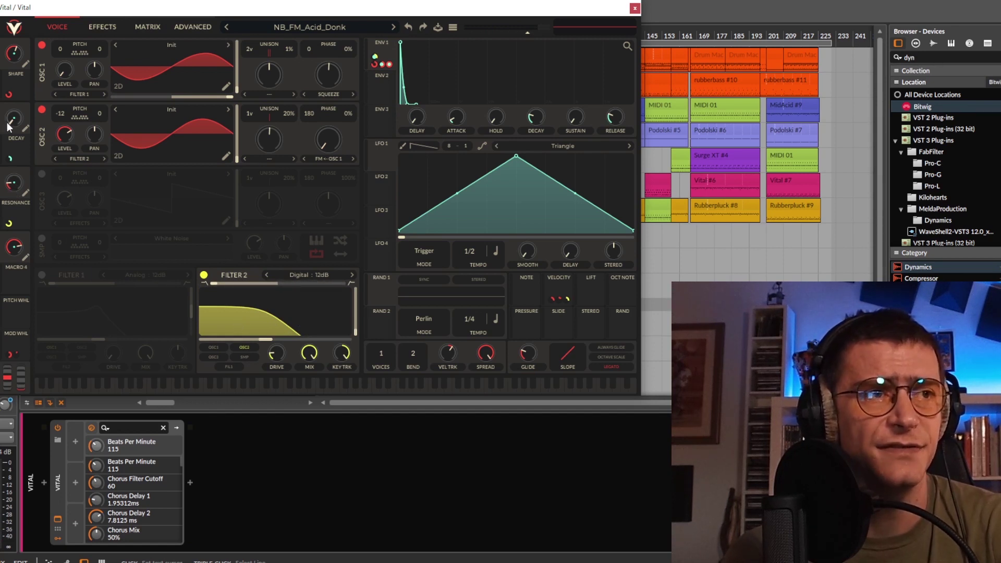
Raise the NB_FM_Acid_Donk patch's Decay macro to about 0.49 and check its modulation matrix
drag(7, 125, 32, 104)
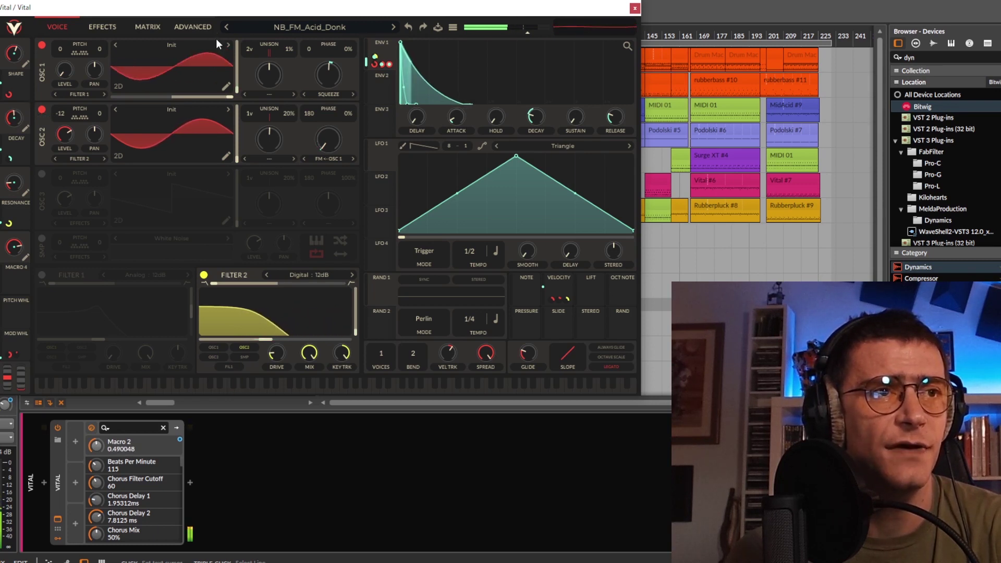
mouse_move(330, 142)
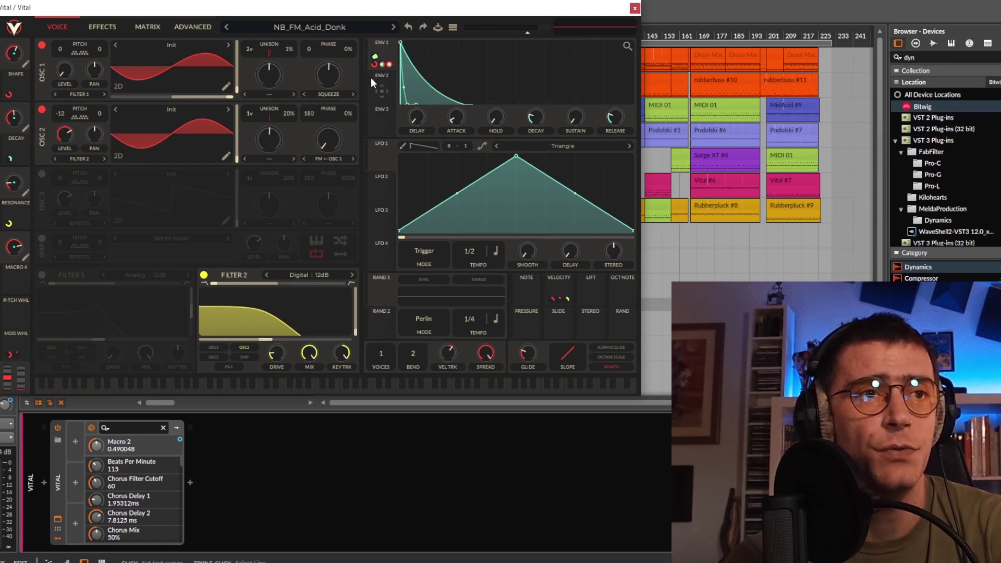
click(142, 25)
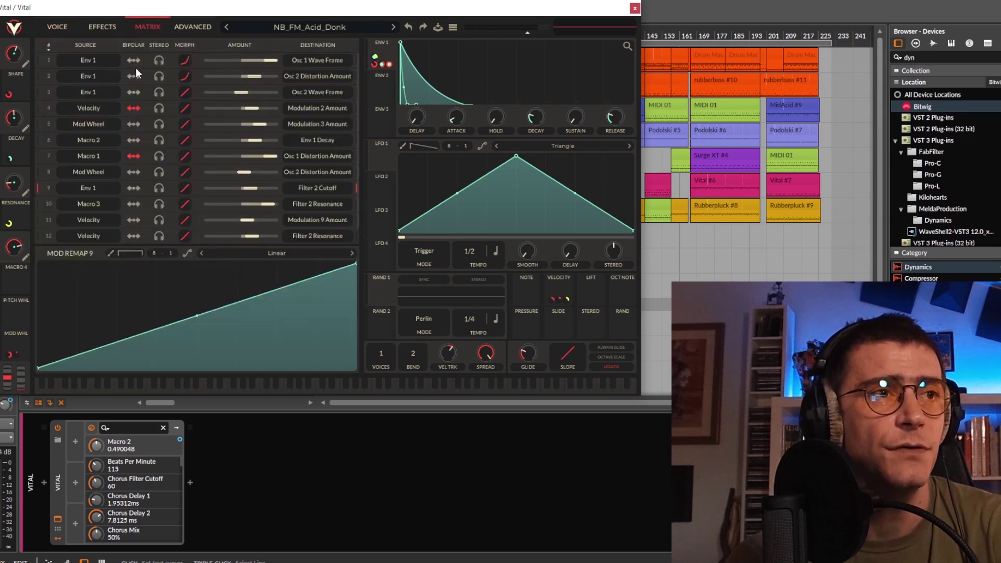
click(57, 26)
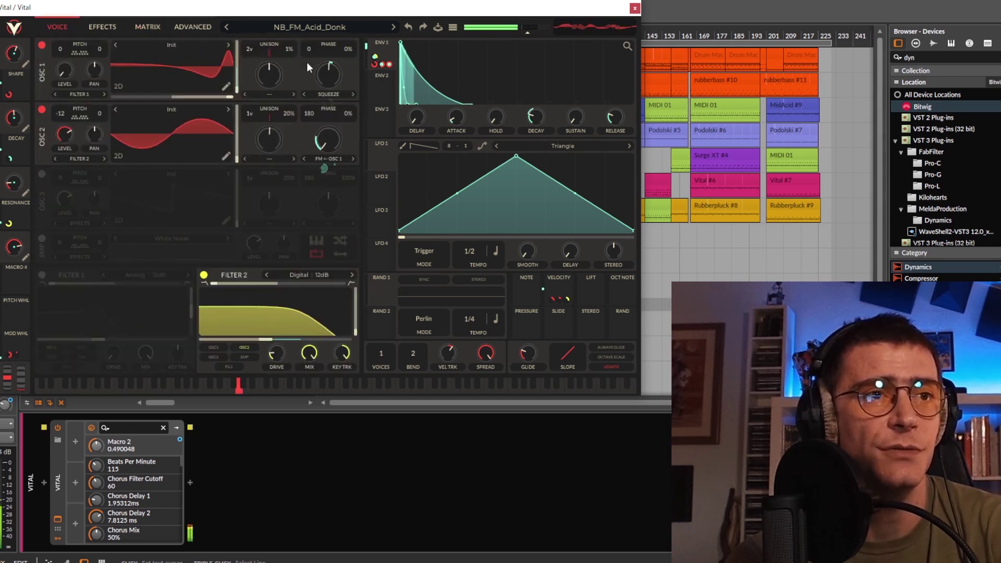
Inspect the oscillator 2 wavetable of the NB_FM_Acid_Donk patch in the wavetable editor, then return to the voice page
mouse_move(228, 68)
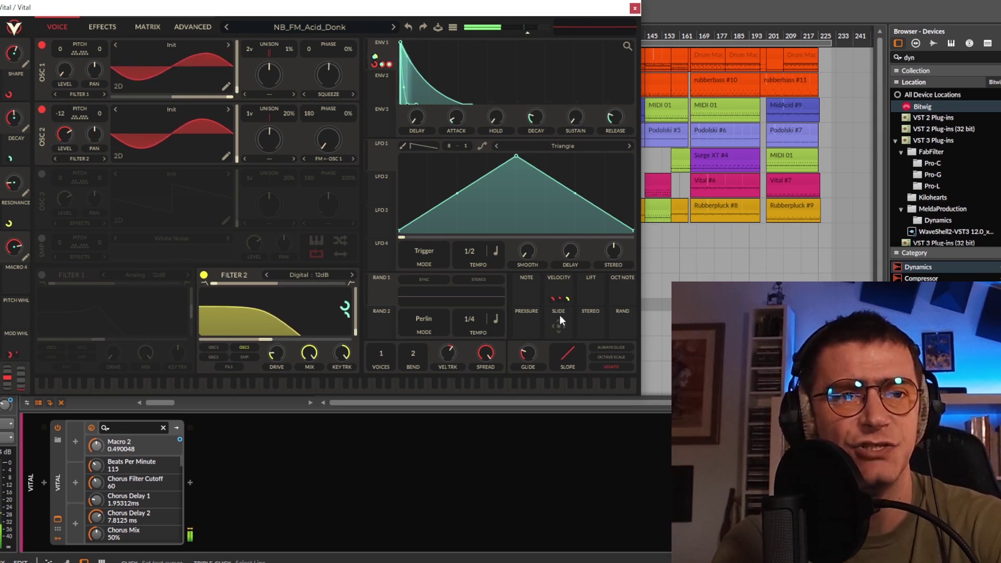
mouse_move(559, 306)
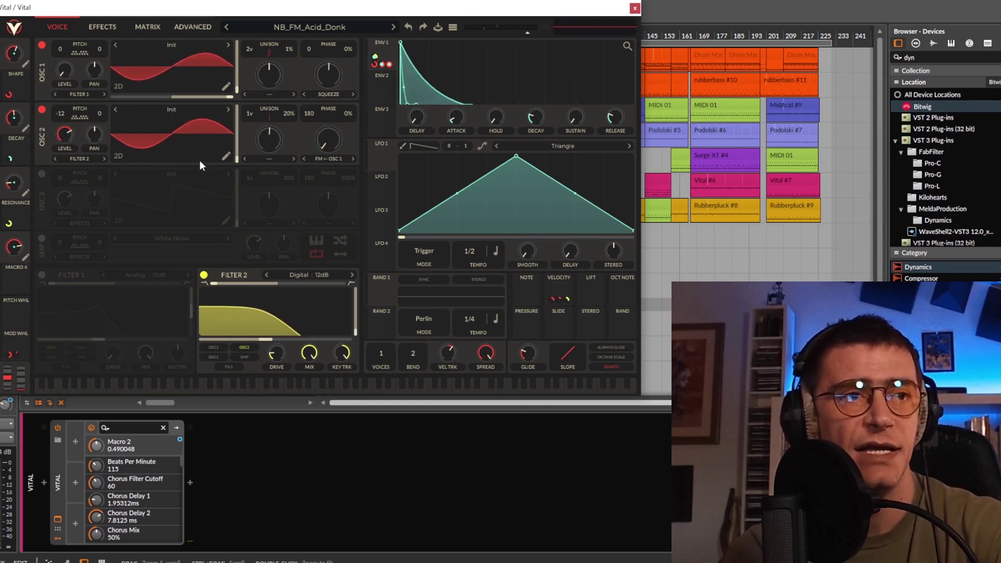
click(226, 156)
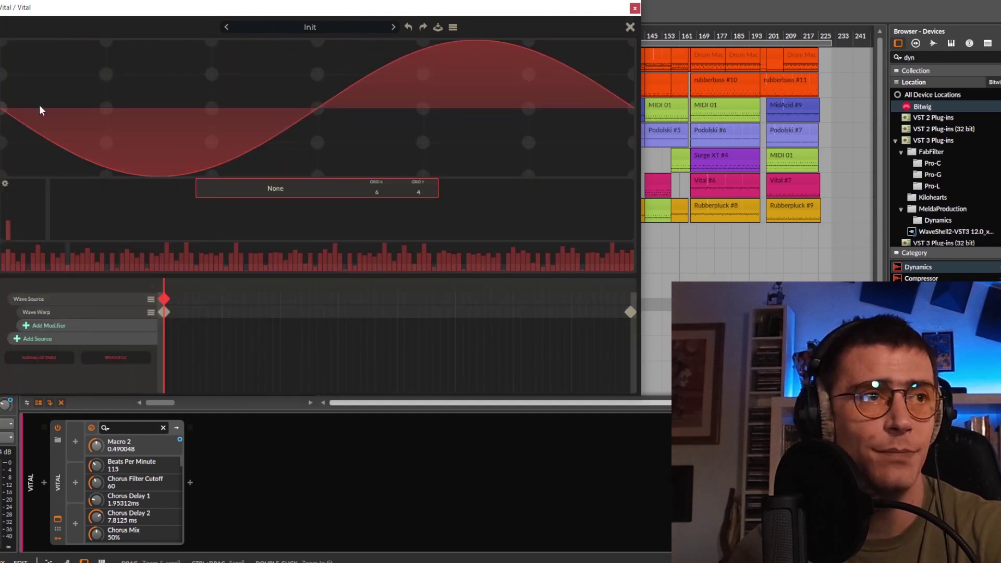
click(630, 27)
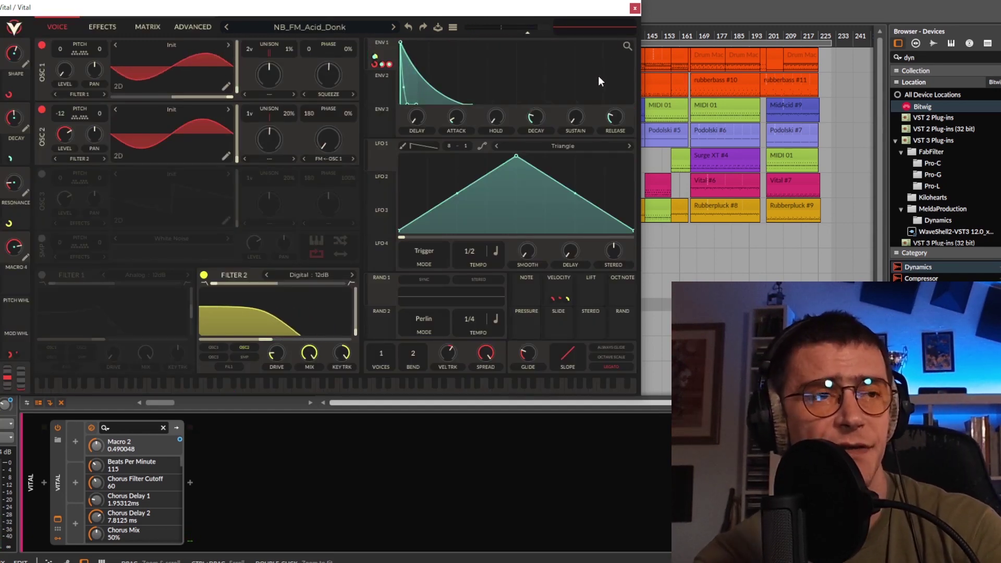
Switch off the compressor effect of the NB_FM_Acid_Donk patch and return to its voice page
click(102, 26)
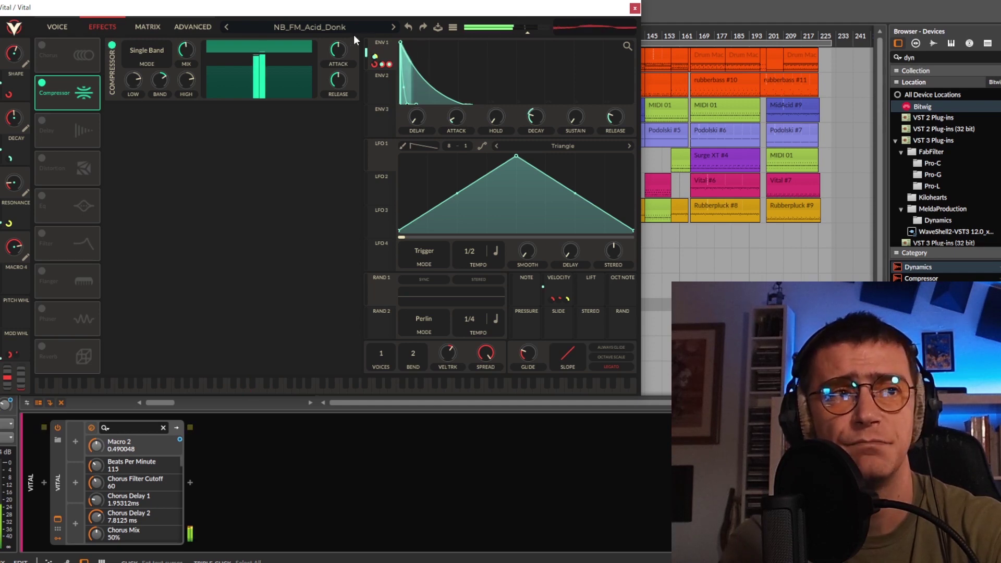
click(113, 46)
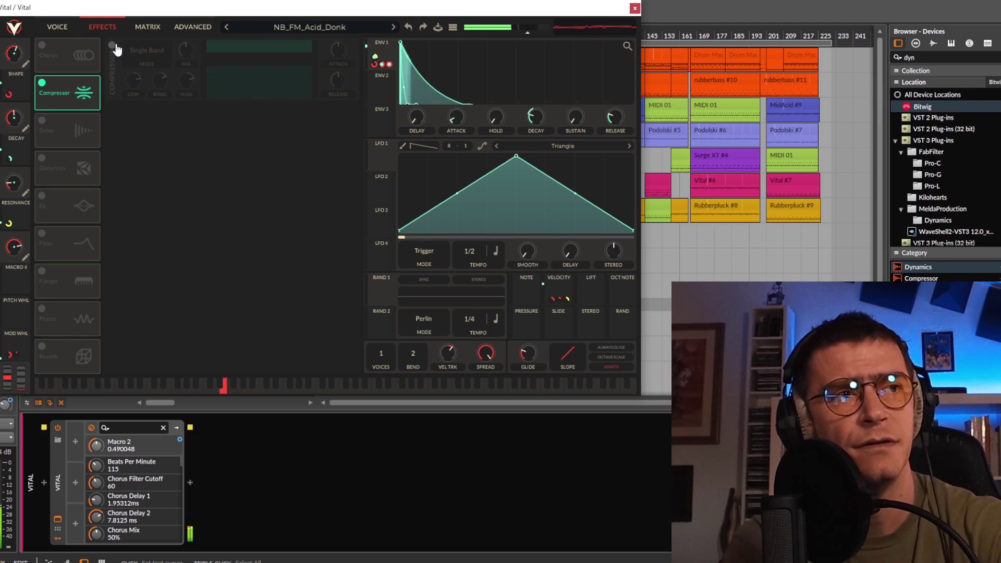
click(57, 26)
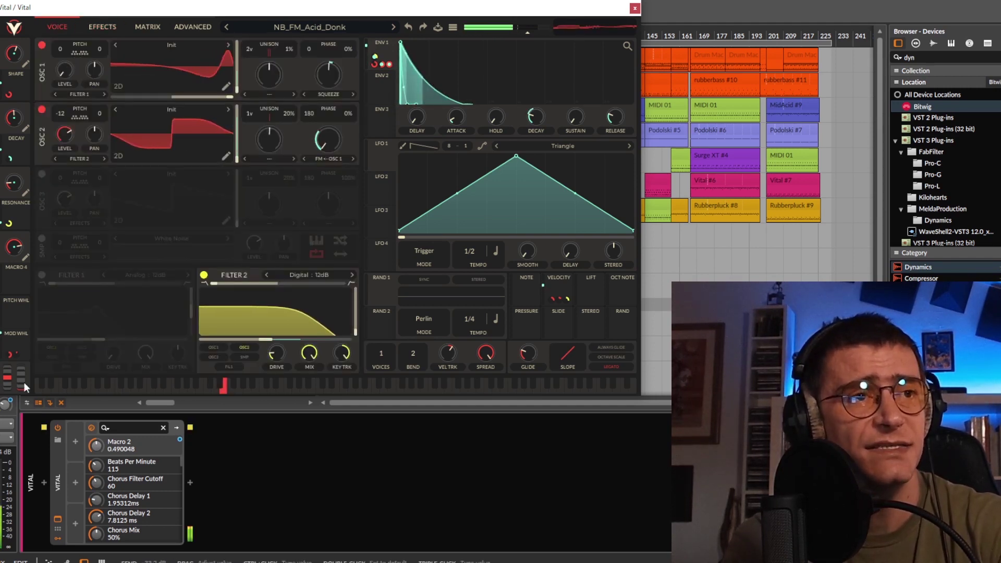
Sweep the NB_FM_Acid_Donk patch's Shape macro between about 0.02 and 0.50 to compare the oscillator 1 waveforms
double_click(323, 148)
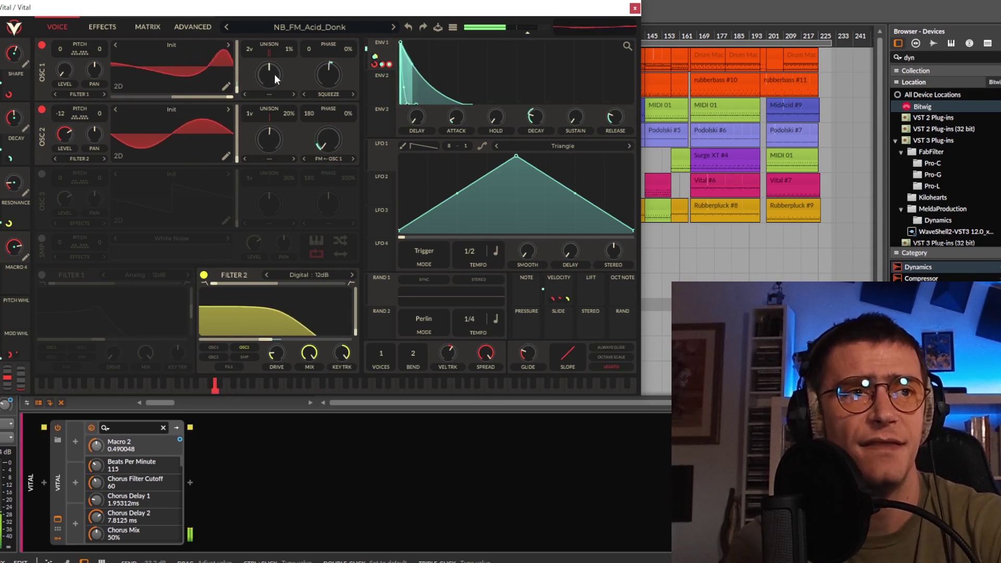
drag(21, 73, 31, 130)
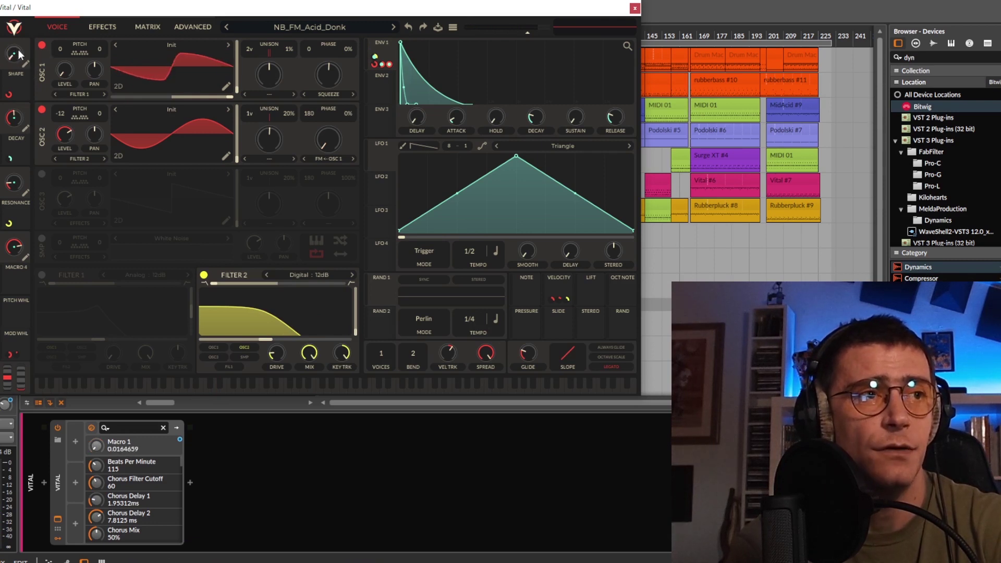
drag(19, 51, 33, 33)
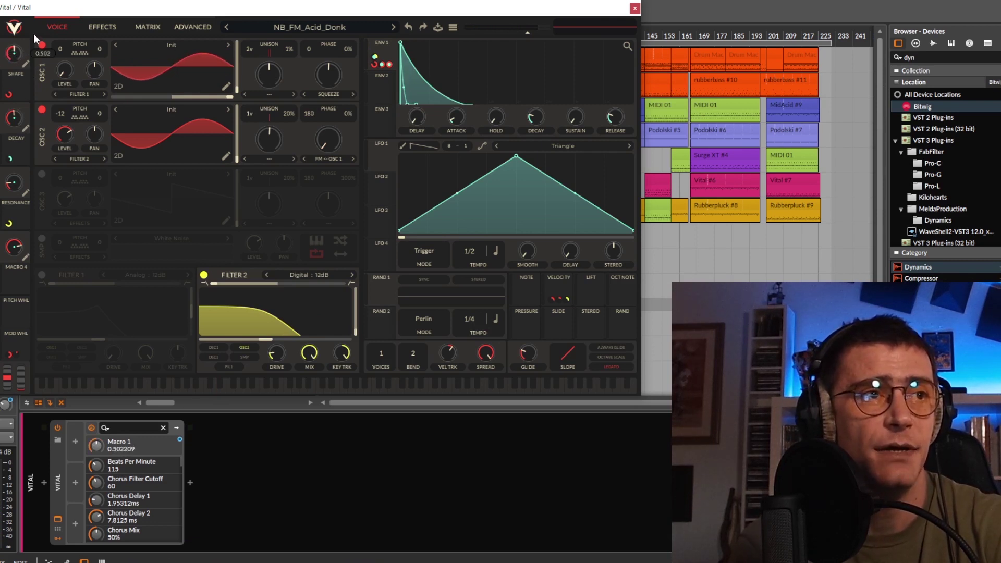
drag(33, 33, 57, 77)
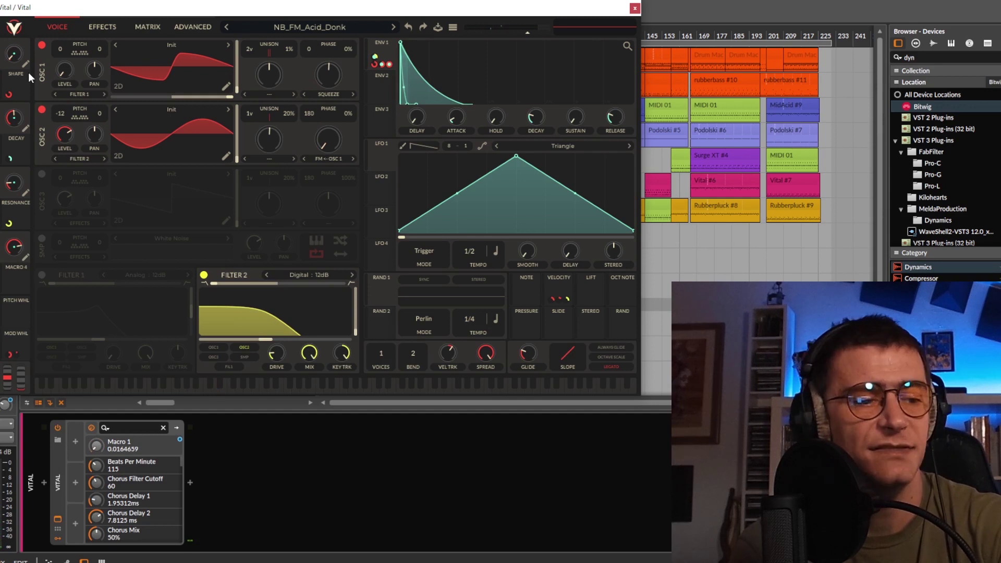
drag(16, 52, 16, 48)
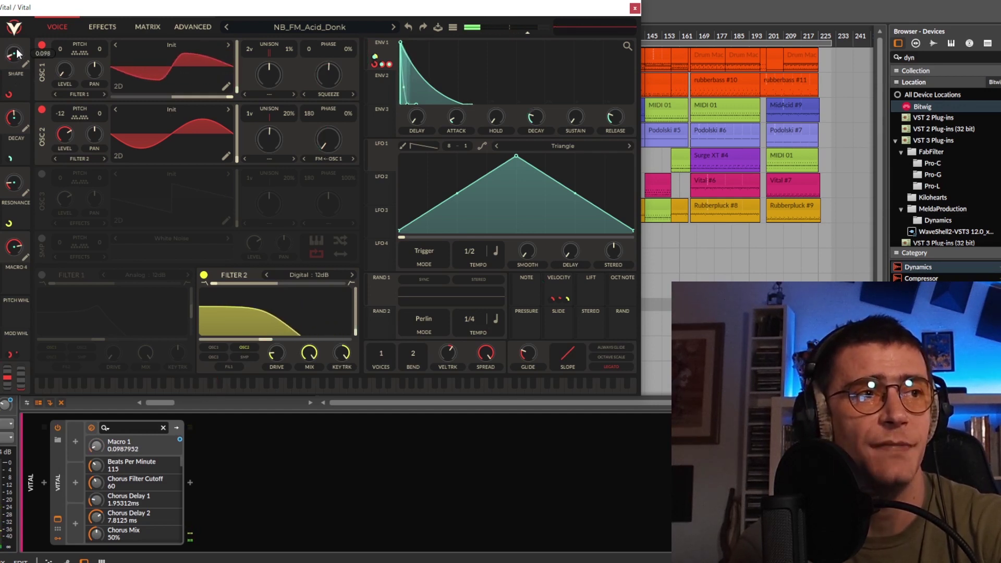
Raise the NB_FM_Acid_Donk patch's Resonance macro to about 0.76 and lower Decay to about 0.33
scroll(17, 52, up, 2)
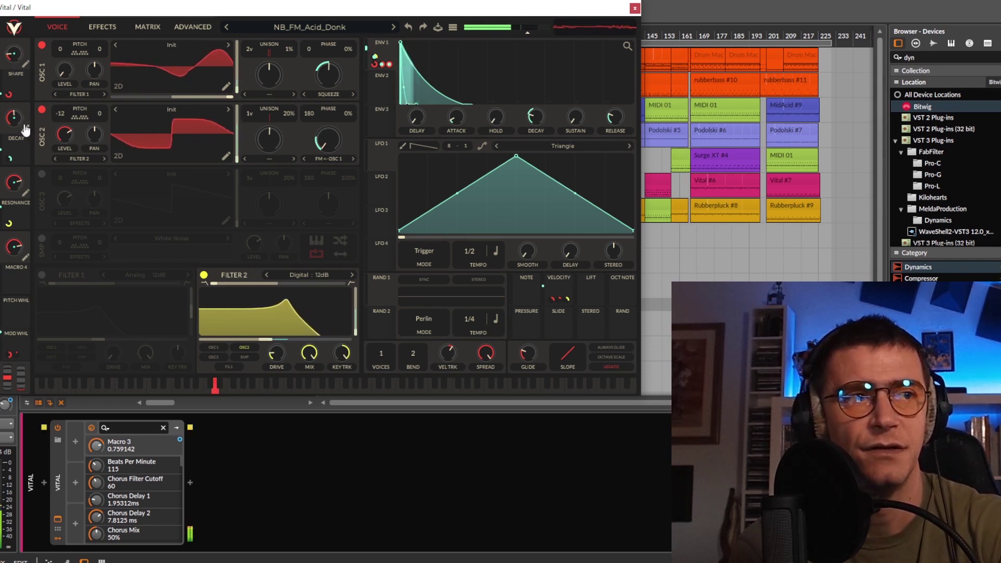
drag(19, 117, 20, 136)
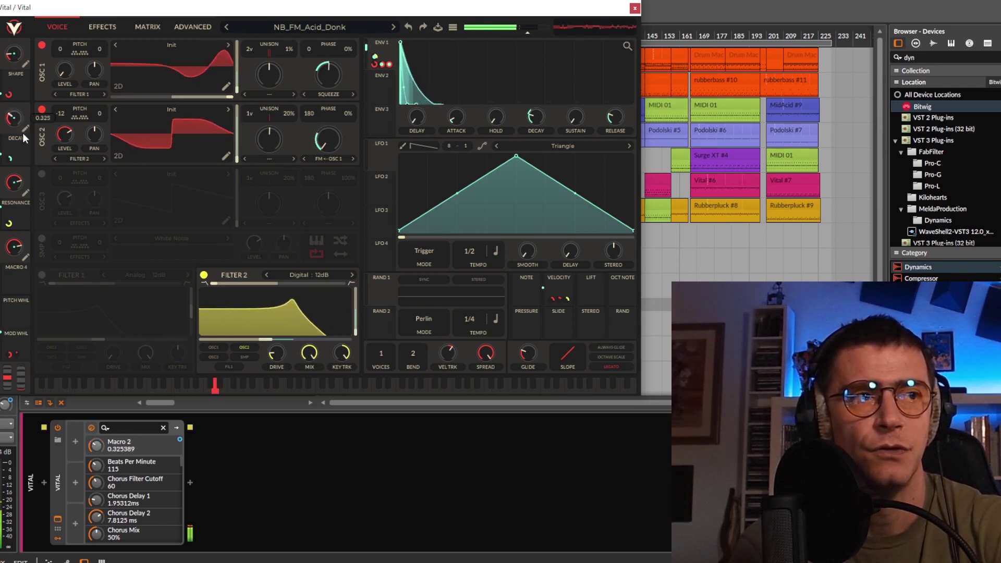
drag(14, 51, 36, 37)
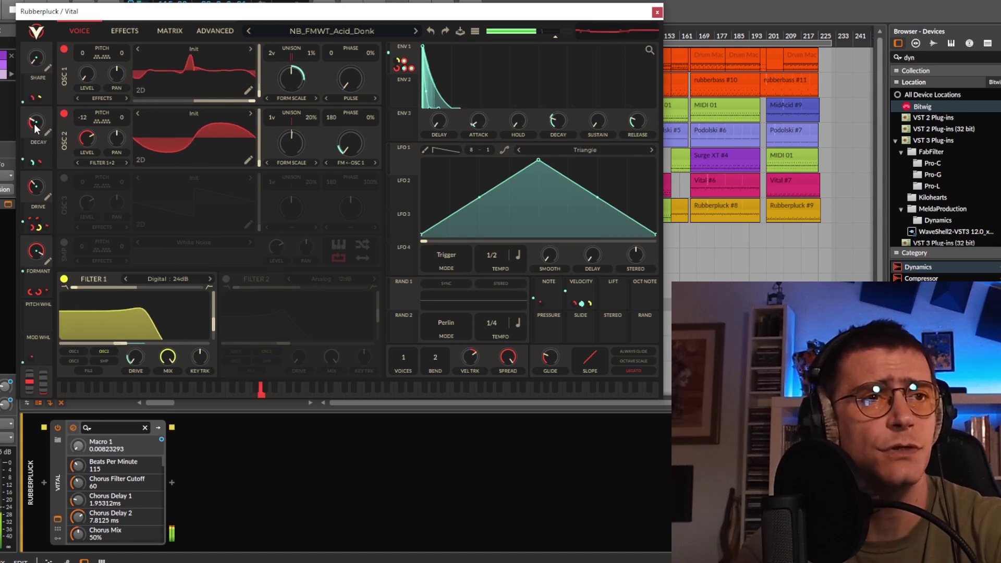
Raise the Rubberpluck Vital's Decay macro to about 0.99 and examine the attack modulation of Envelope 1
drag(33, 123, 63, 99)
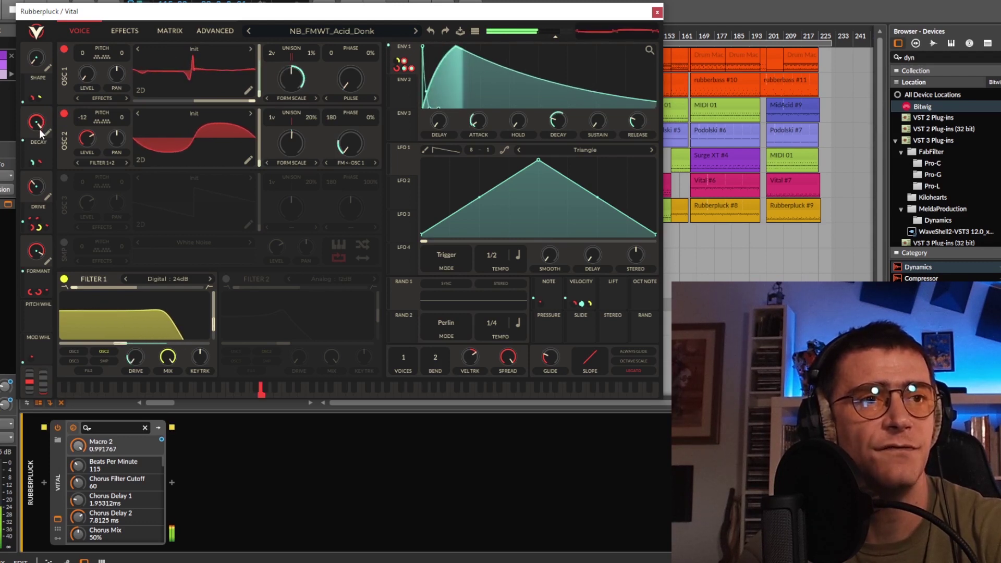
mouse_move(486, 118)
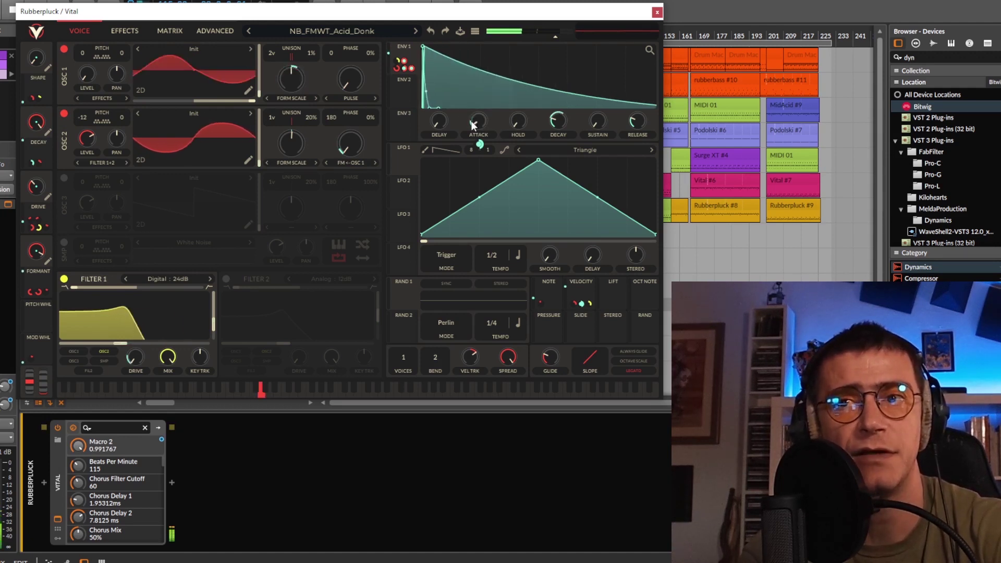
mouse_move(303, 160)
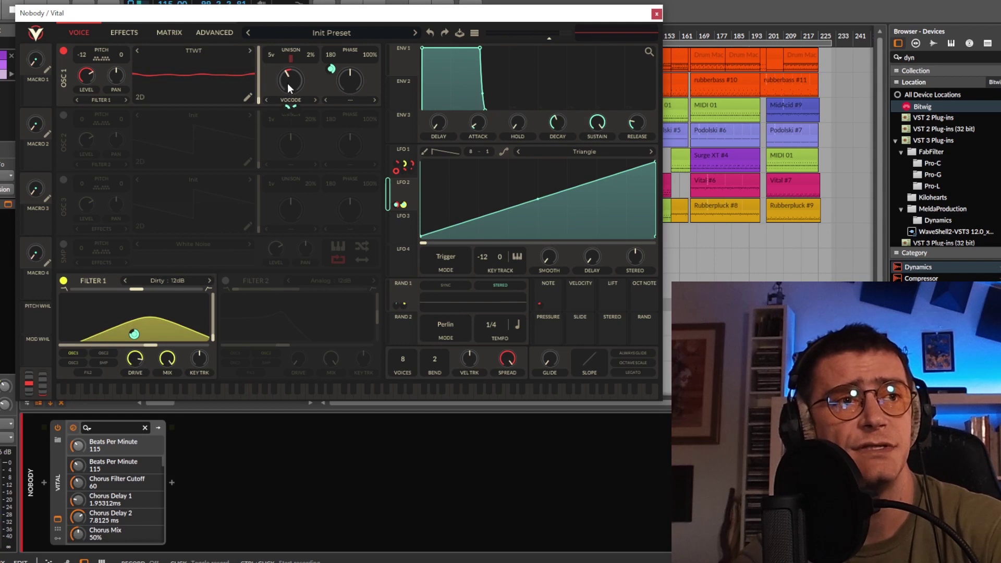
Switch LFO 2 in the Nobody Vital to Envelope mode and set it back to Trigger
mouse_move(311, 69)
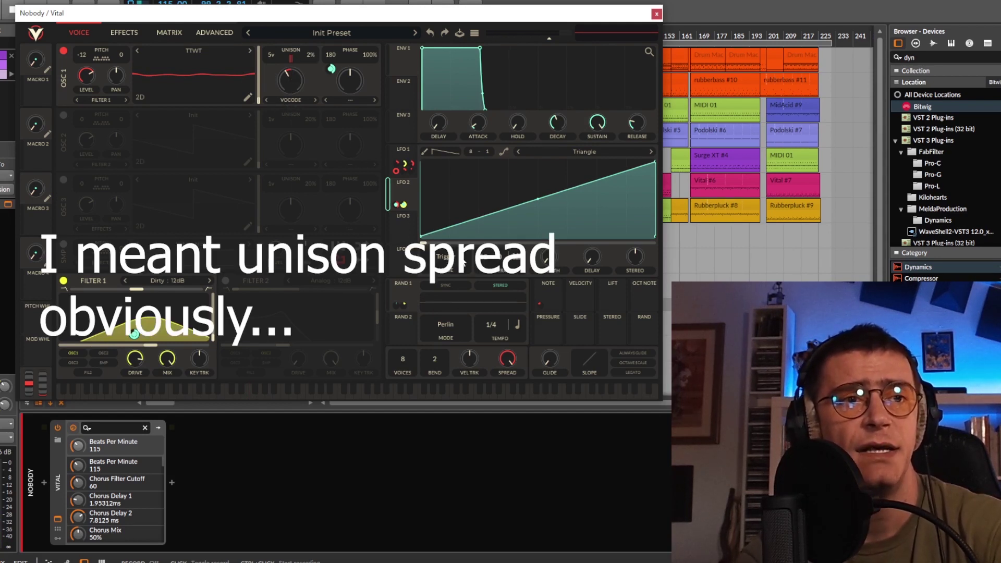
click(448, 257)
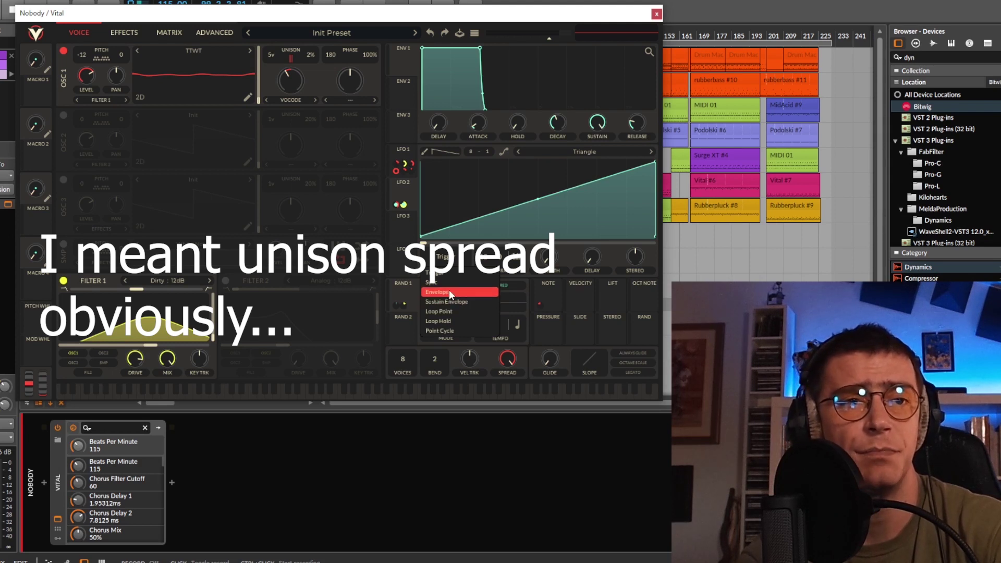
click(448, 291)
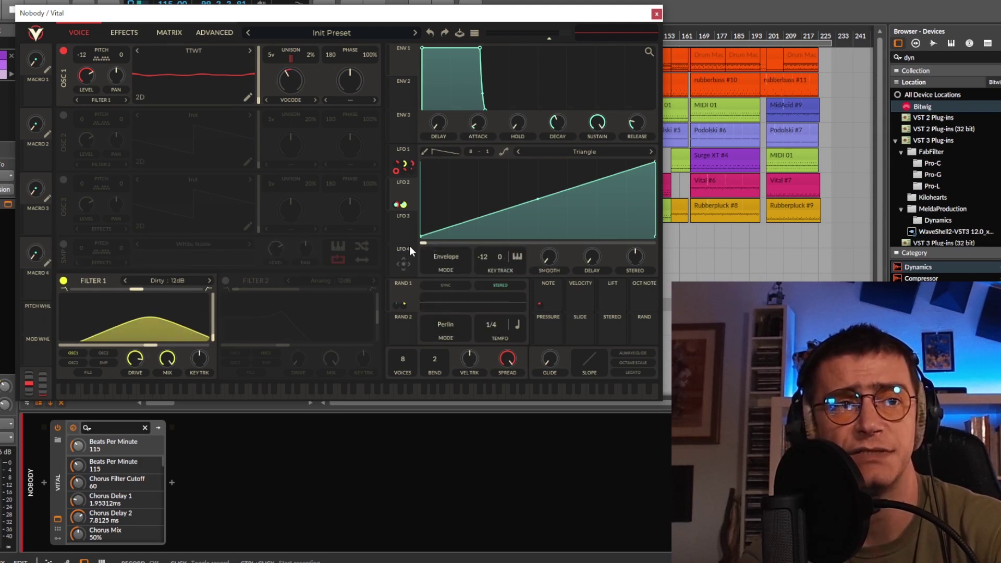
click(431, 263)
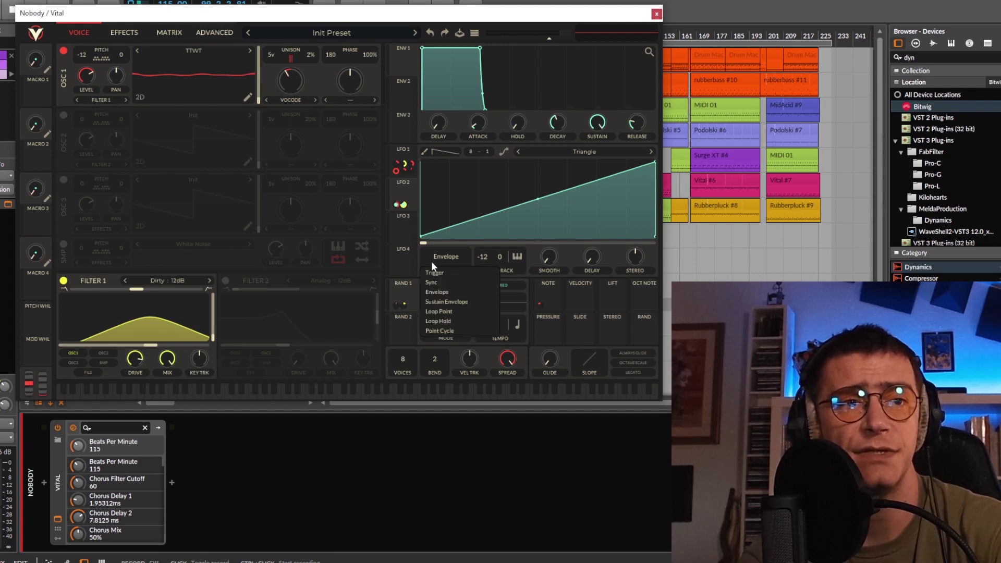
click(435, 268)
Display LFO 1 of the Nobody Vital and start playback to watch its modulation
click(409, 163)
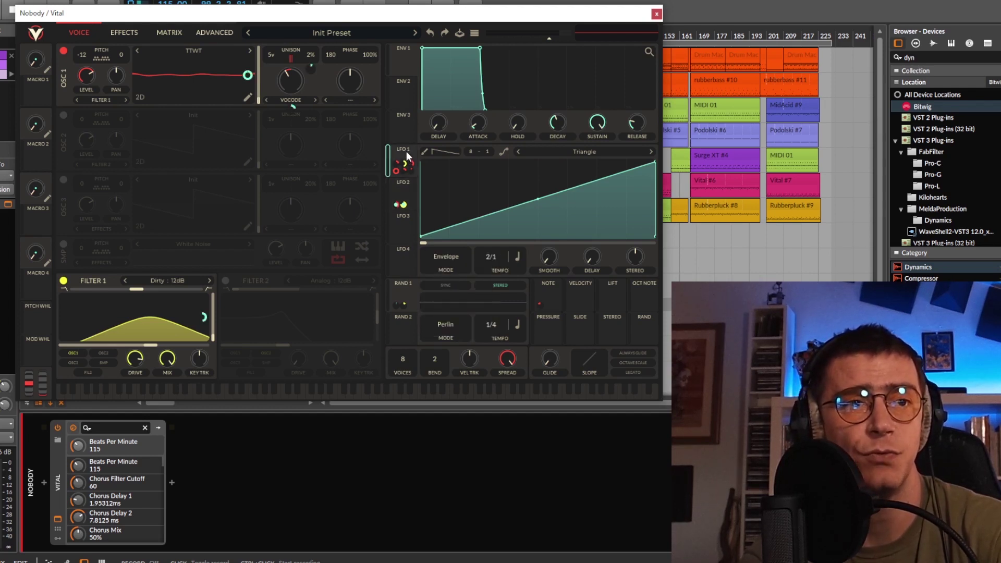
key(space)
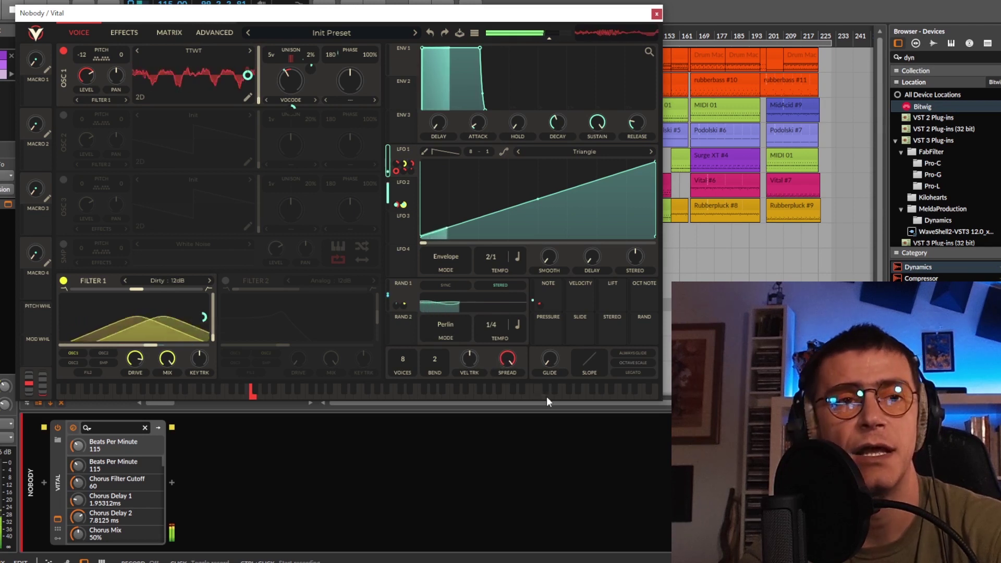